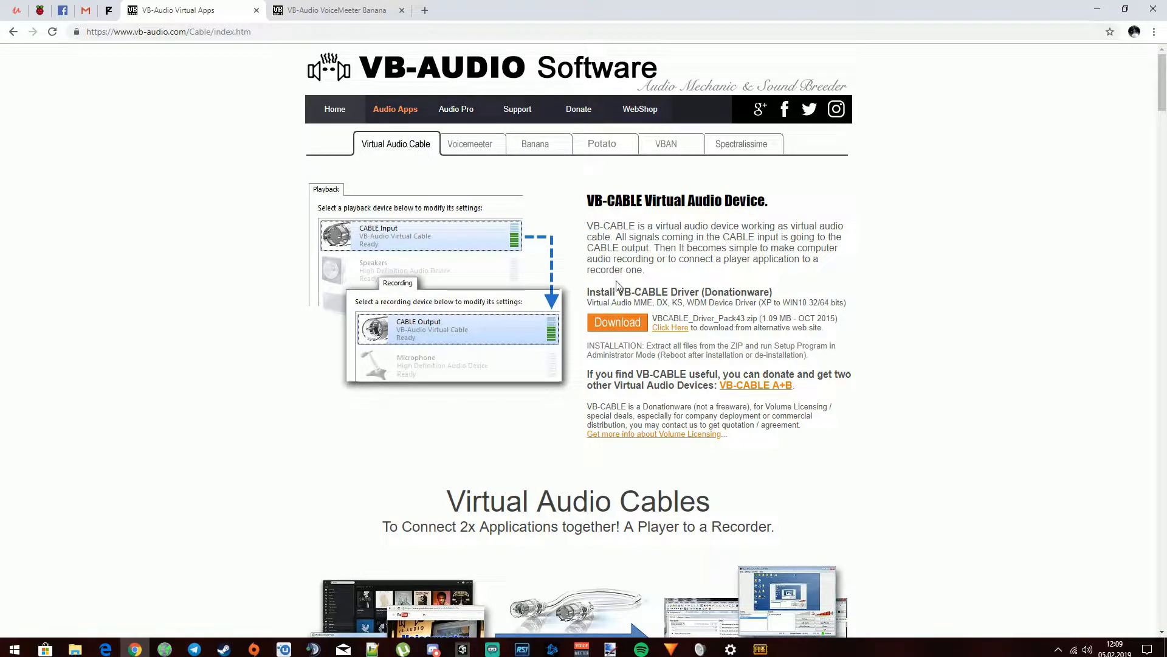
Review the VB-CABLE driver download and the ZIP and EXE download options on the Voicemeeter Banana page
{"action": "left_click_drag", "start_coordinate": [588, 293], "coordinate": [620, 292]}
{"action": "left_click", "coordinate": [655, 294]}
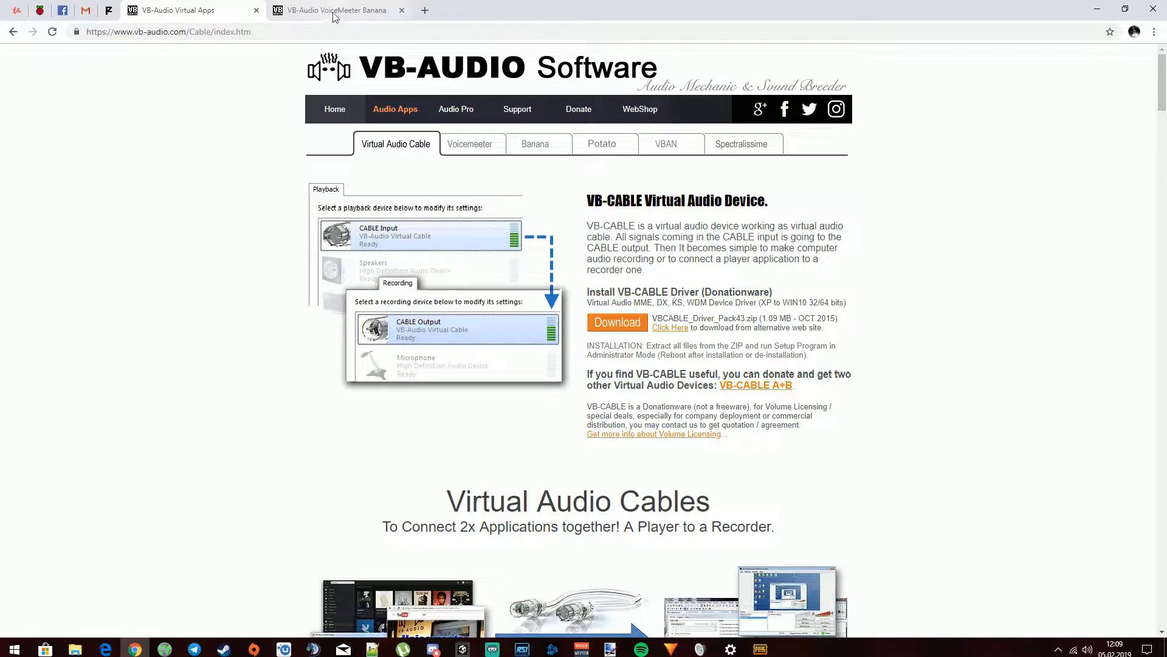
{"action": "left_click", "coordinate": [533, 150]}
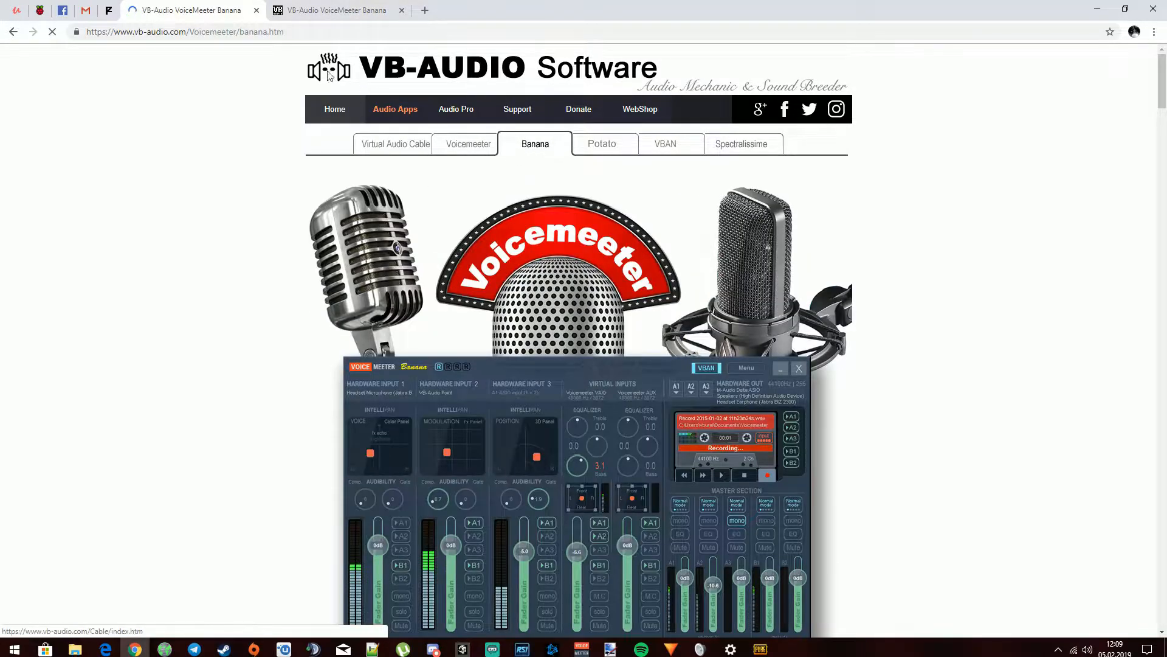
{"action": "scroll", "coordinate": [498, 297], "scroll_direction": "down", "scroll_amount": 3}
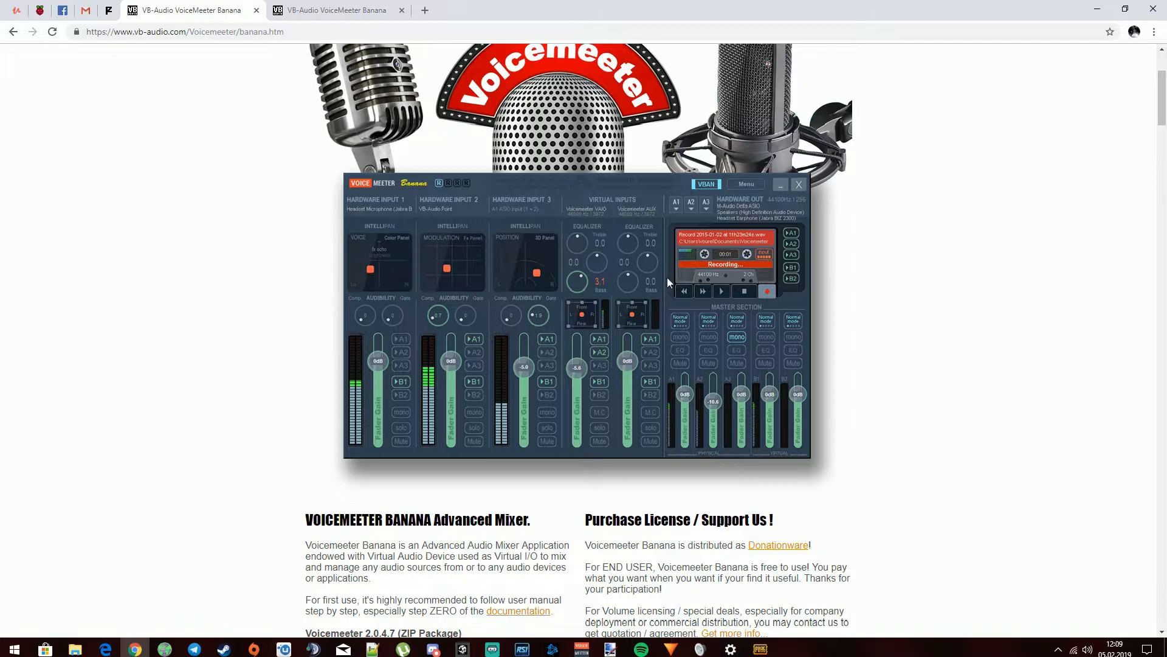
{"action": "scroll", "coordinate": [564, 305], "scroll_direction": "down", "scroll_amount": 5}
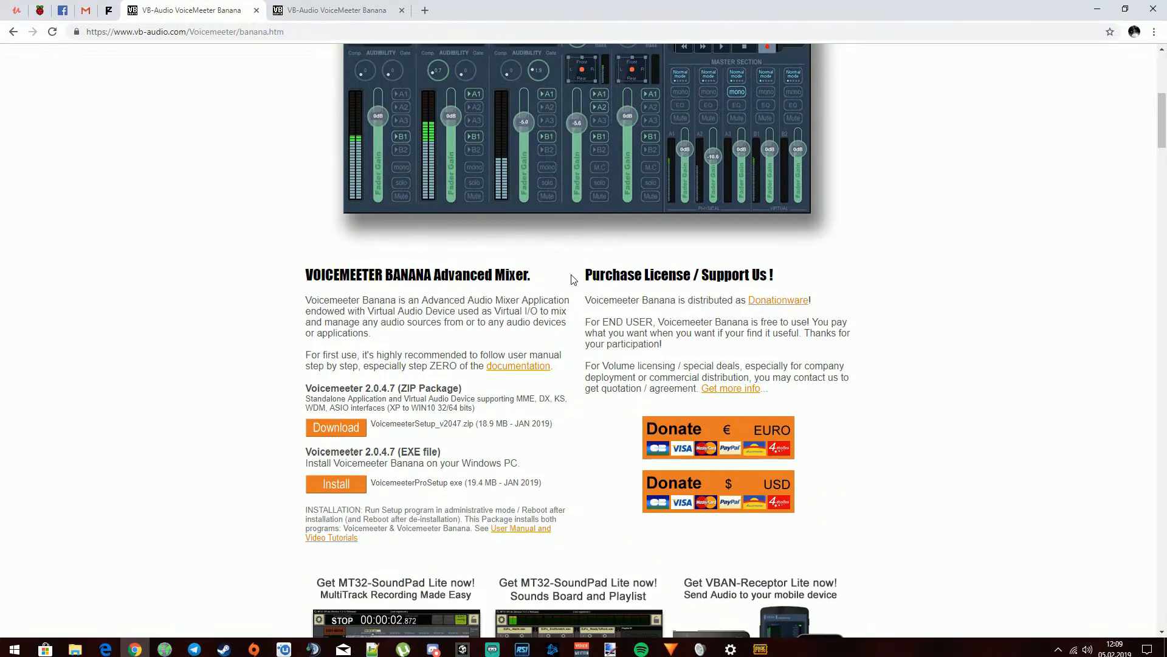
{"action": "left_click_drag", "start_coordinate": [313, 330], "coordinate": [379, 328]}
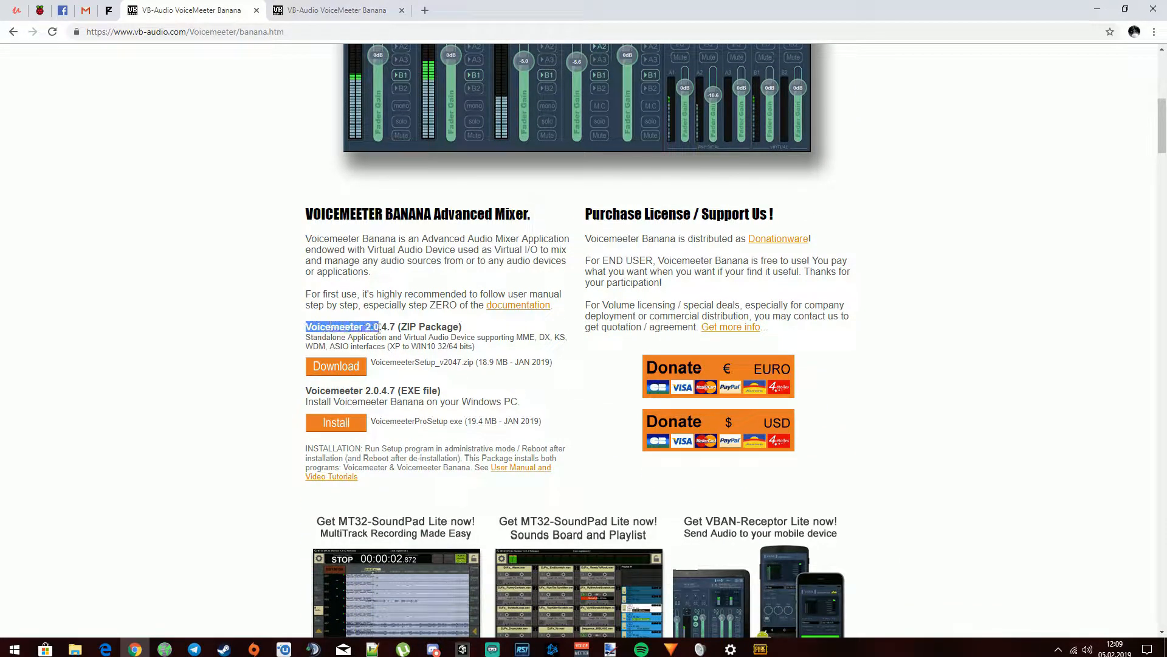
{"action": "left_click", "coordinate": [384, 328]}
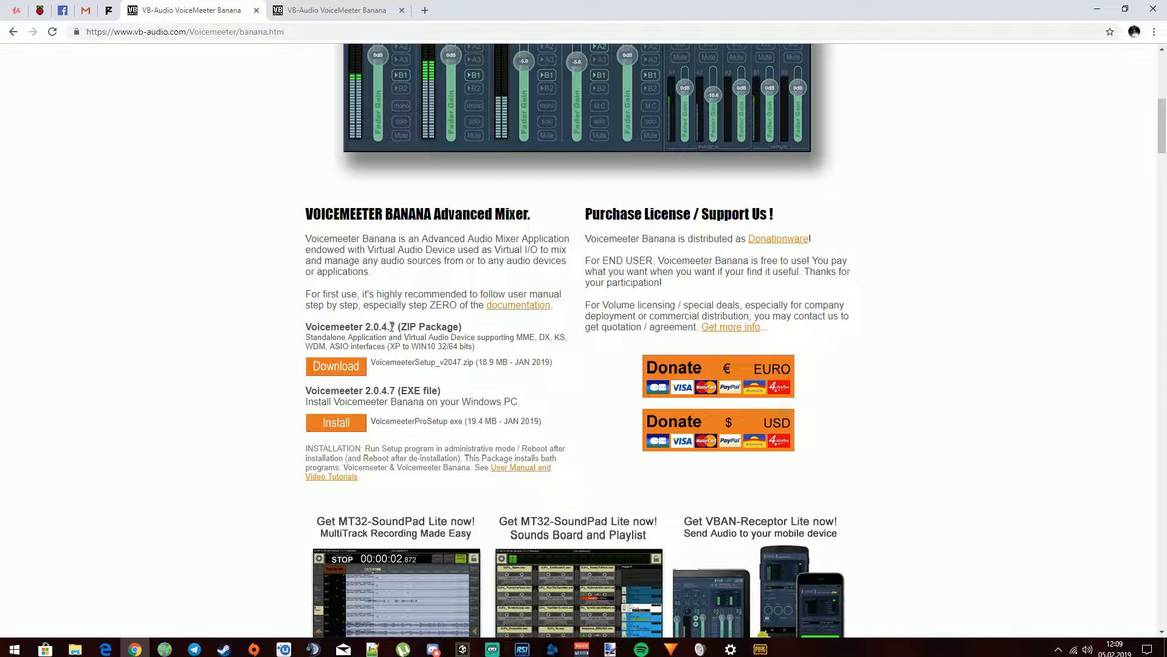
{"action": "left_click_drag", "start_coordinate": [402, 328], "coordinate": [433, 328]}
{"action": "left_click_drag", "start_coordinate": [407, 390], "coordinate": [432, 390]}
{"action": "left_click", "coordinate": [436, 388]}
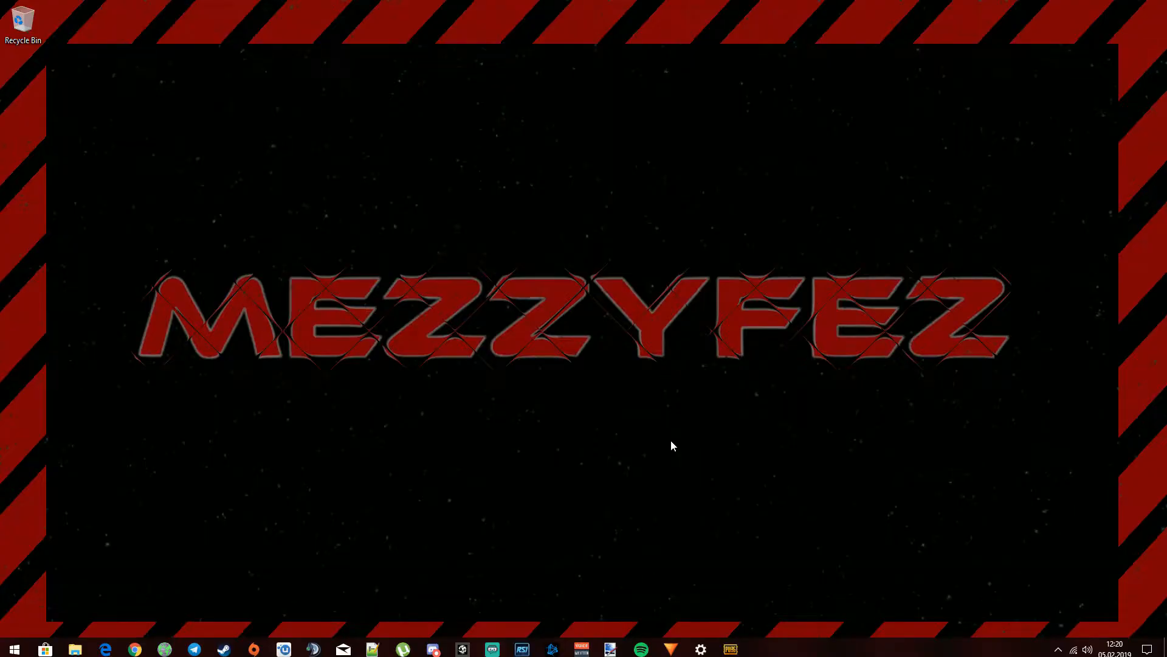
Open the Windows Sound dialog and check whether VoiceMeeter Input is the default playback device
{"action": "right_click", "coordinate": [1091, 651]}
{"action": "left_click", "coordinate": [1049, 613]}
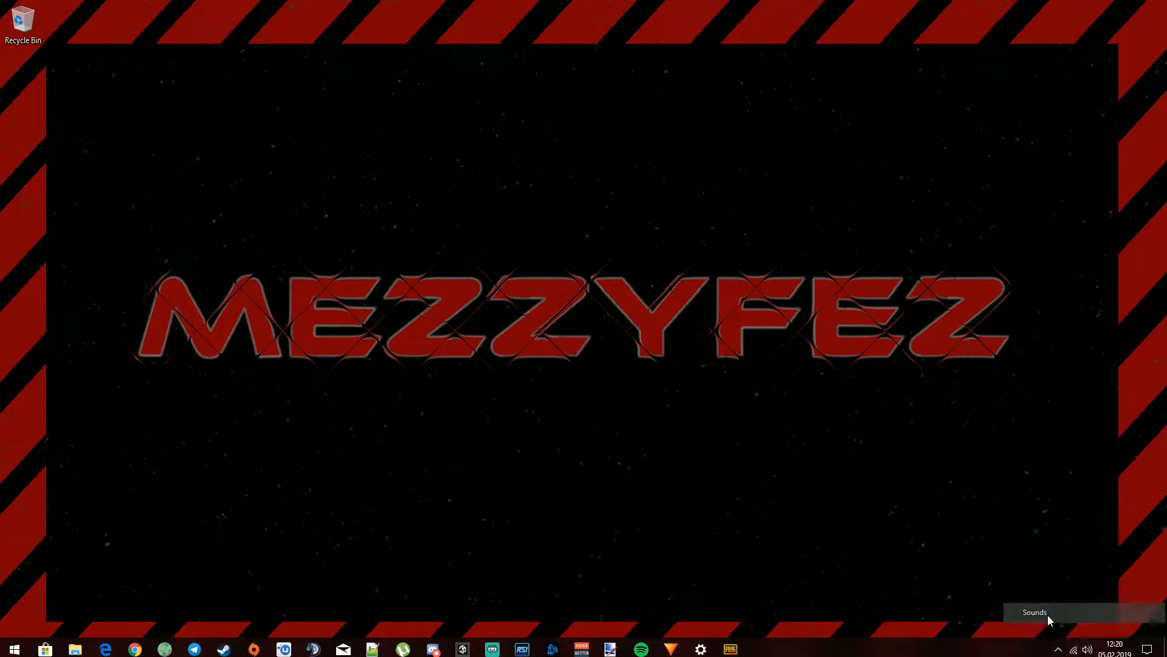
{"action": "left_click_drag", "start_coordinate": [201, 81], "coordinate": [613, 180]}
{"action": "left_click", "coordinate": [502, 193]}
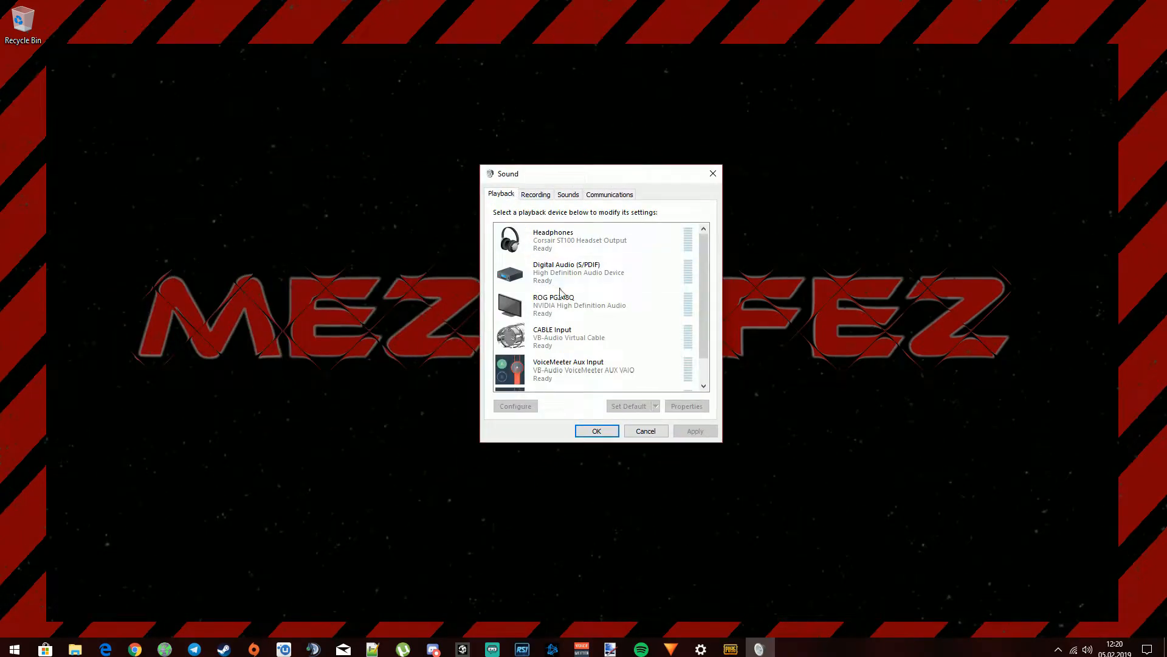
{"action": "scroll", "coordinate": [706, 275], "scroll_direction": "down", "scroll_amount": 1}
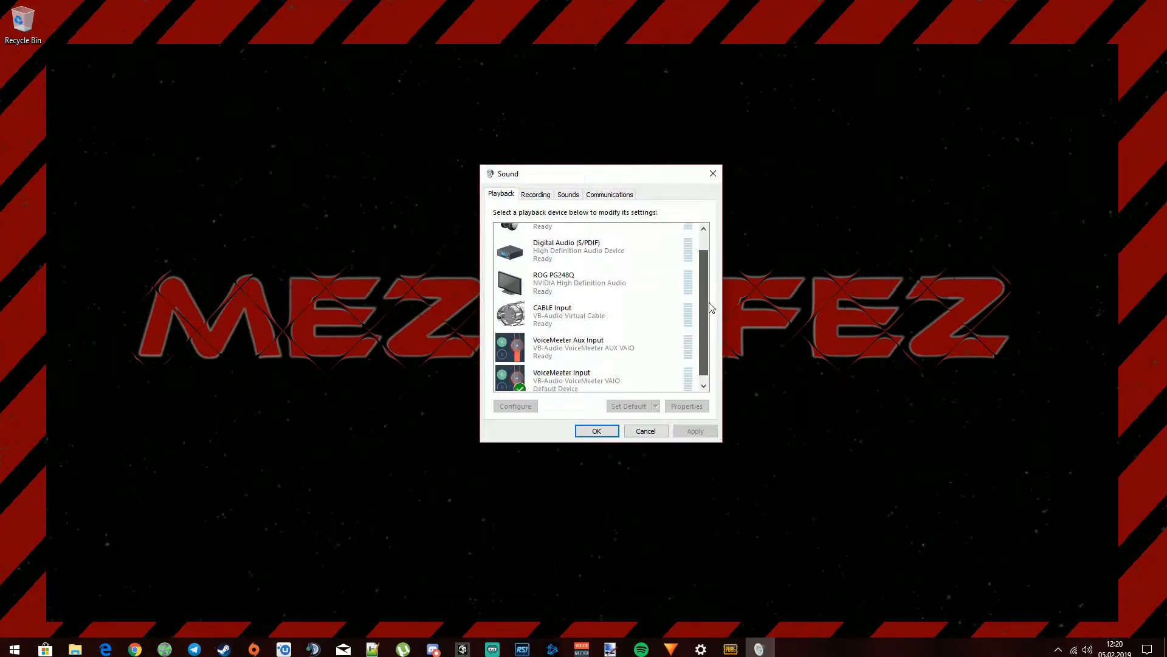
{"action": "left_click", "coordinate": [576, 312]}
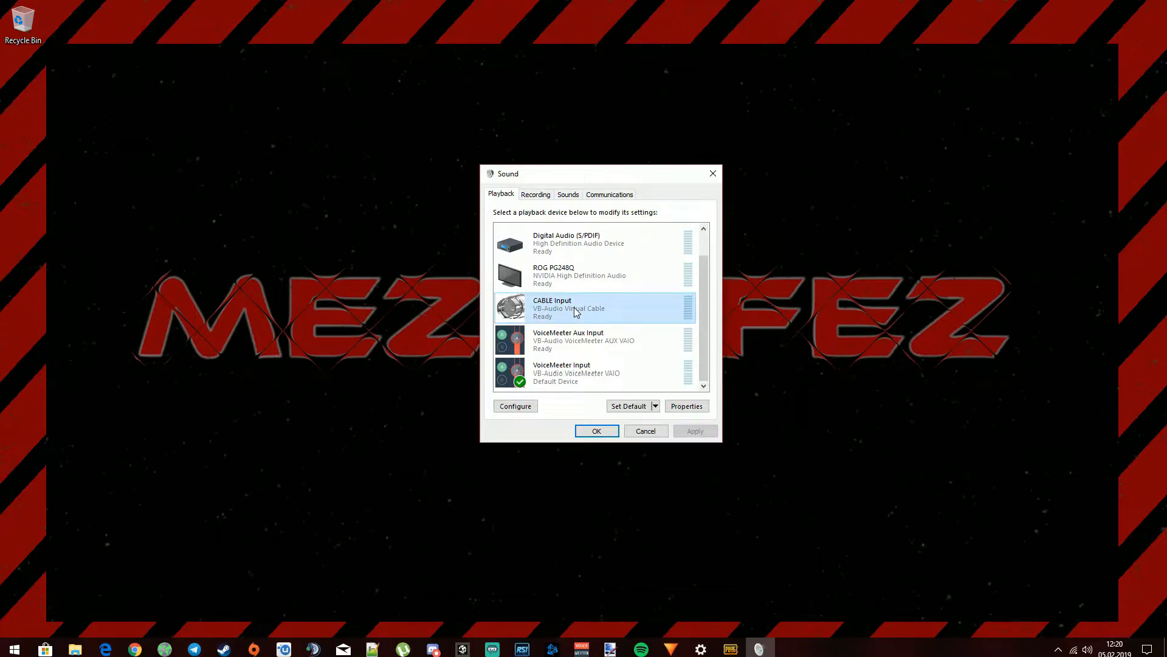
{"action": "left_click", "coordinate": [578, 347]}
{"action": "left_click", "coordinate": [572, 374]}
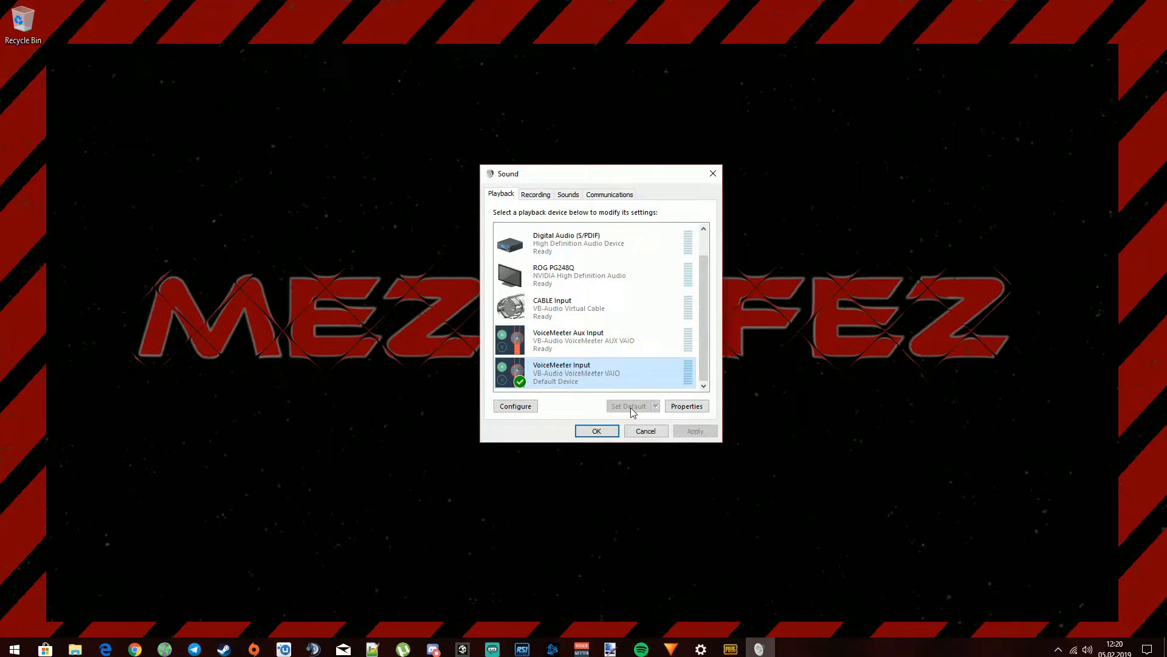
Check whether VoiceMeeter Aux Output is the default among the recording devices, and close the Sound dialog
{"action": "left_click", "coordinate": [536, 194]}
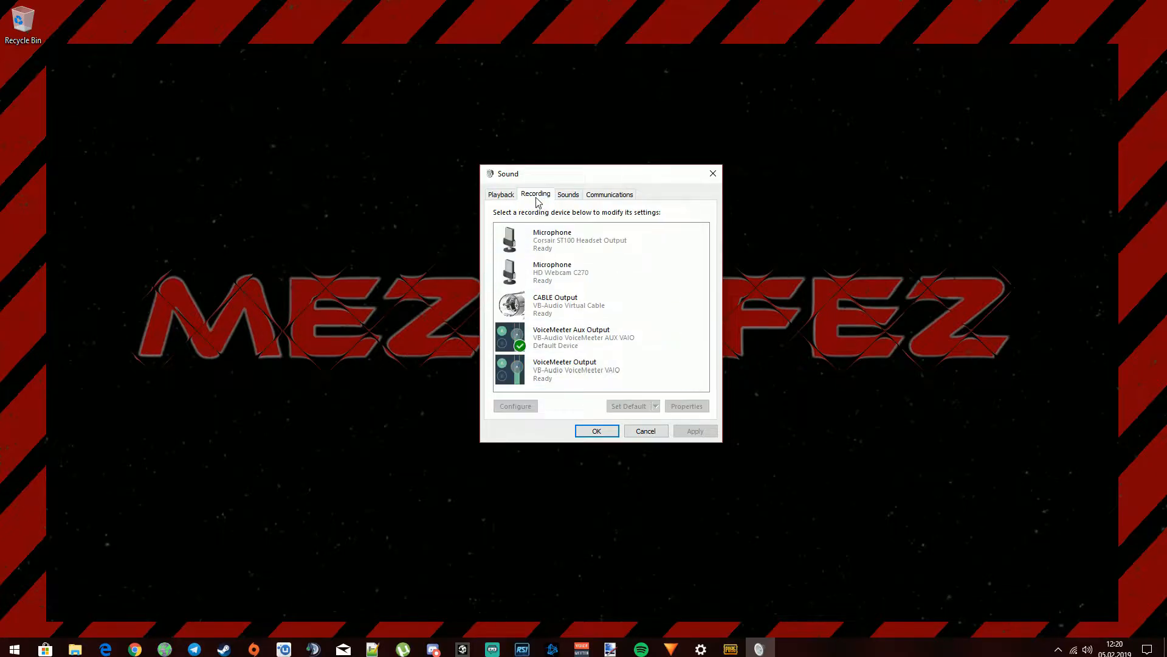
{"action": "left_click", "coordinate": [571, 308]}
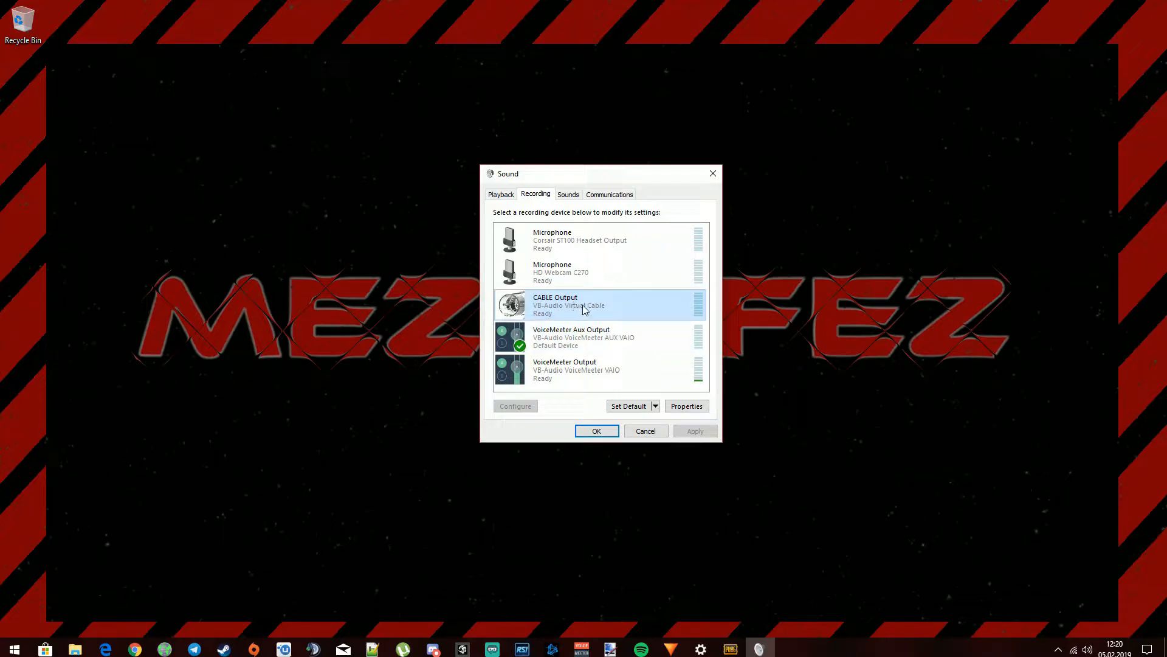
{"action": "left_click", "coordinate": [582, 344]}
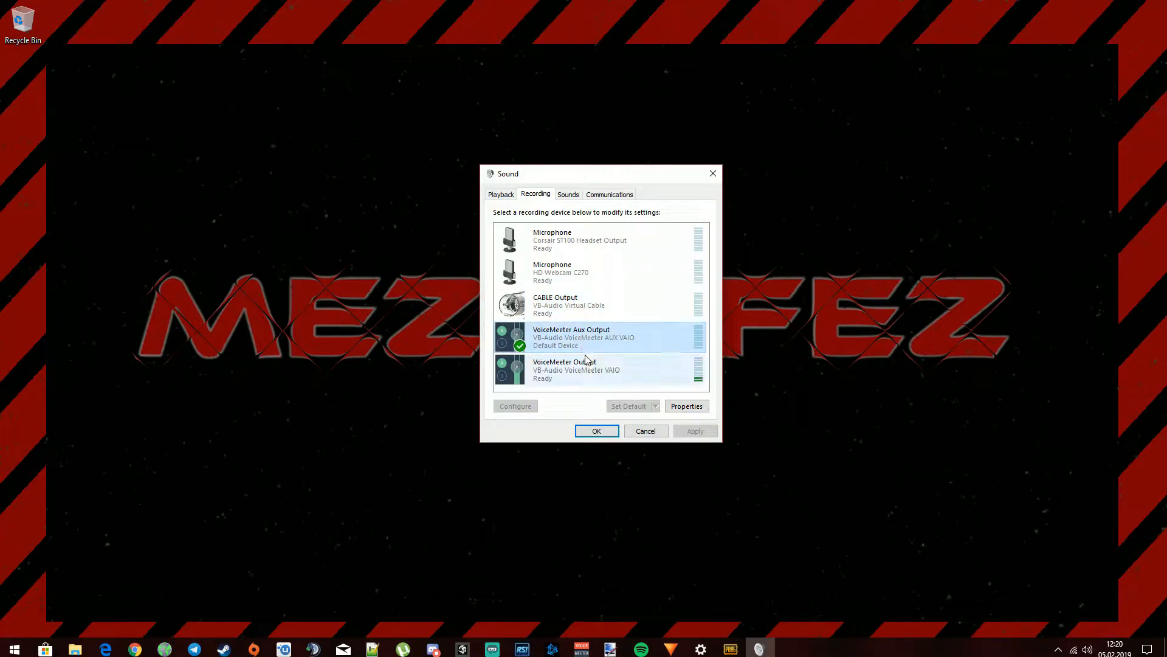
{"action": "left_click", "coordinate": [574, 374]}
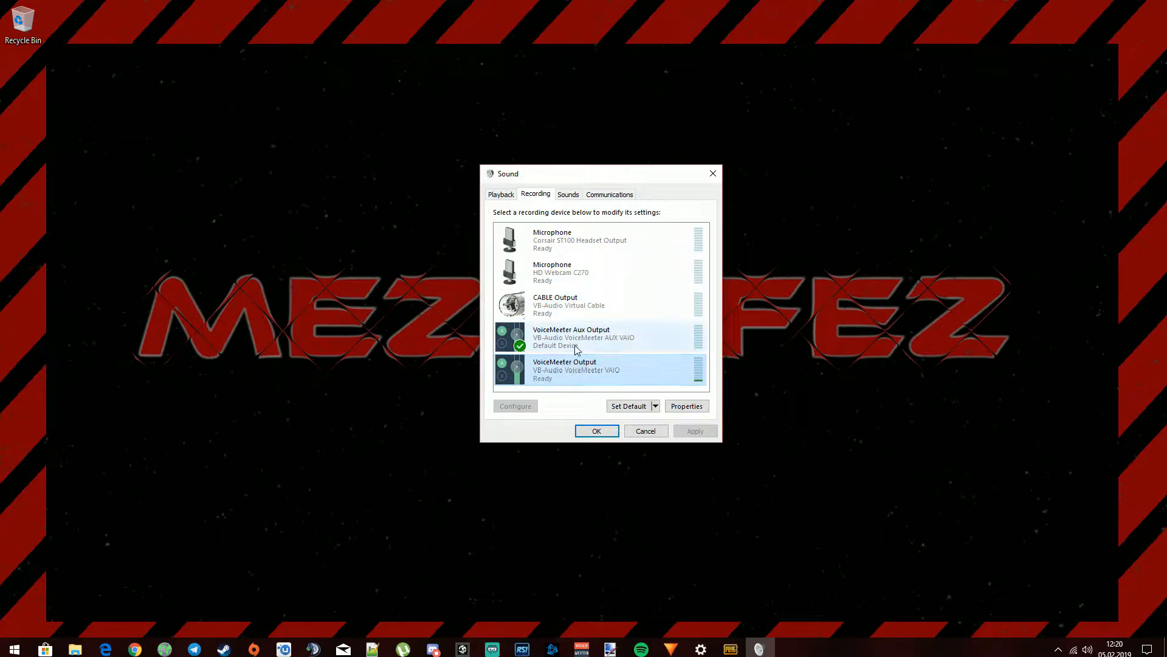
{"action": "left_click", "coordinate": [579, 343]}
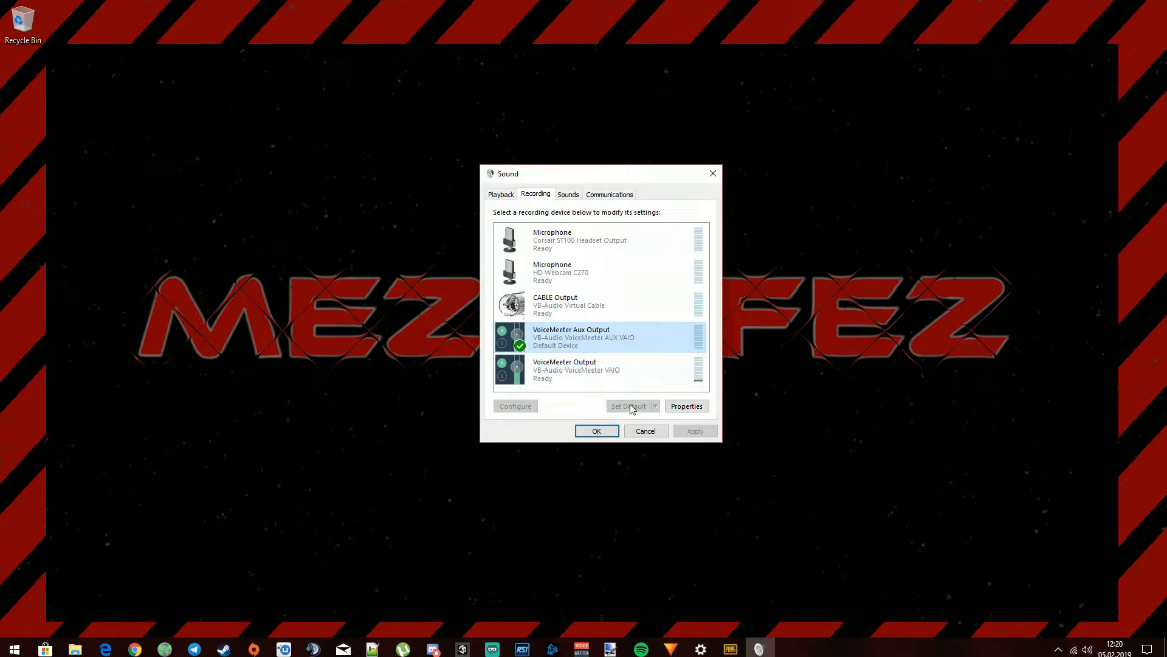
{"action": "left_click", "coordinate": [596, 431]}
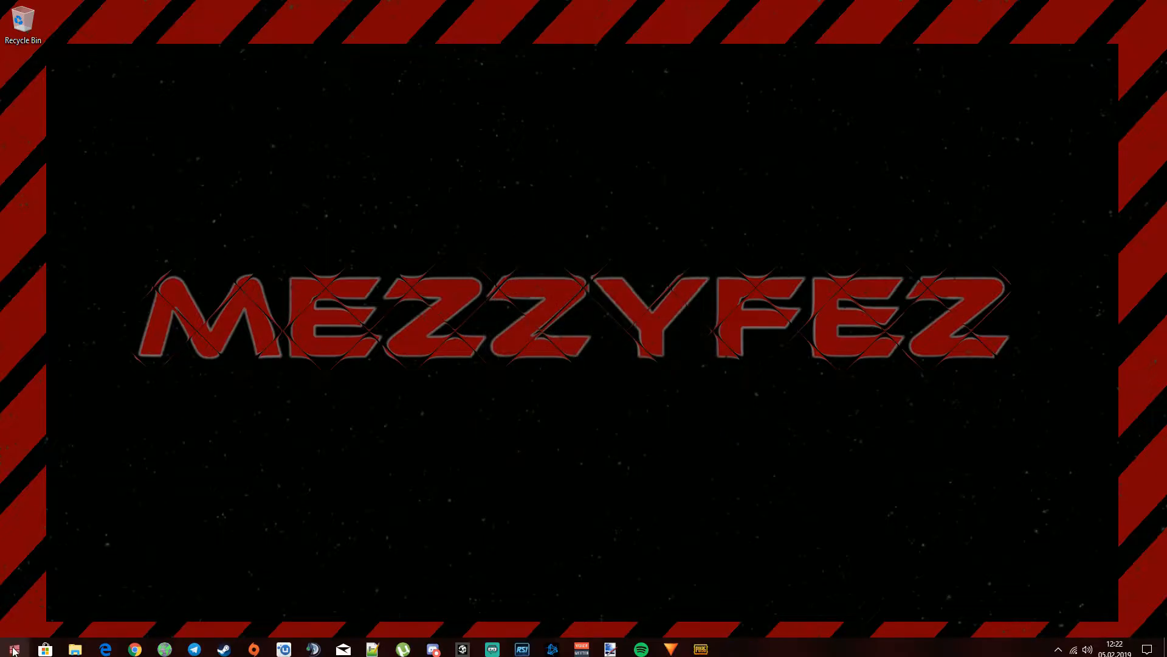
Check the chosen output and input devices on the Sound page of Windows Settings, and minimize the window
{"action": "left_click", "coordinate": [15, 648]}
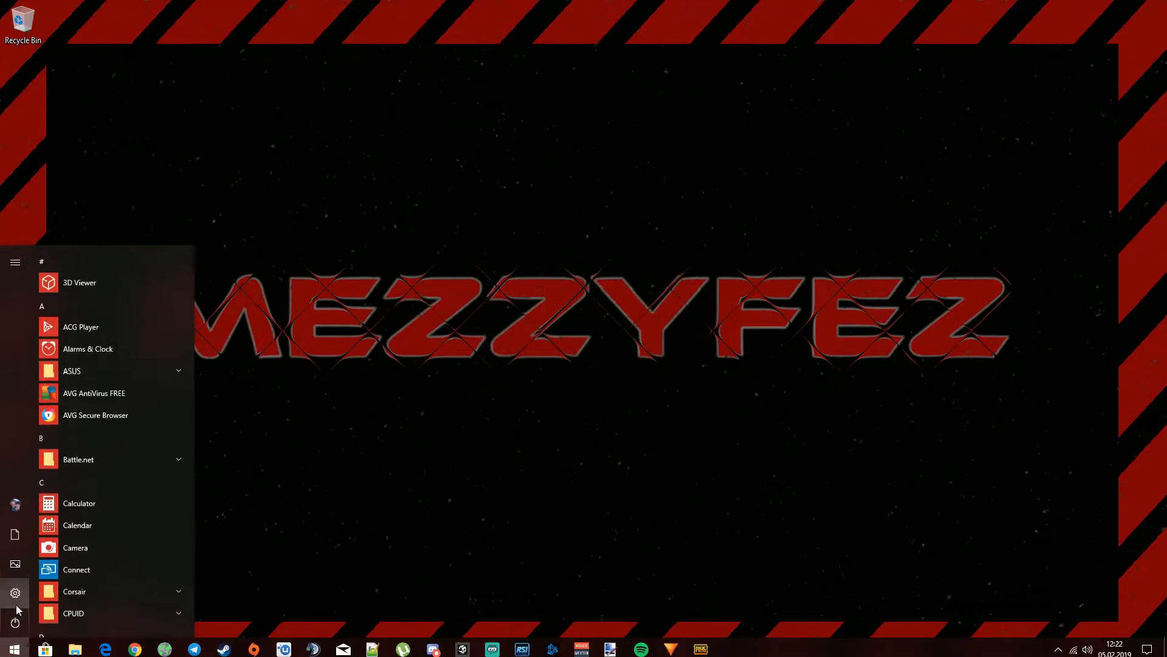
{"action": "left_click", "coordinate": [14, 593]}
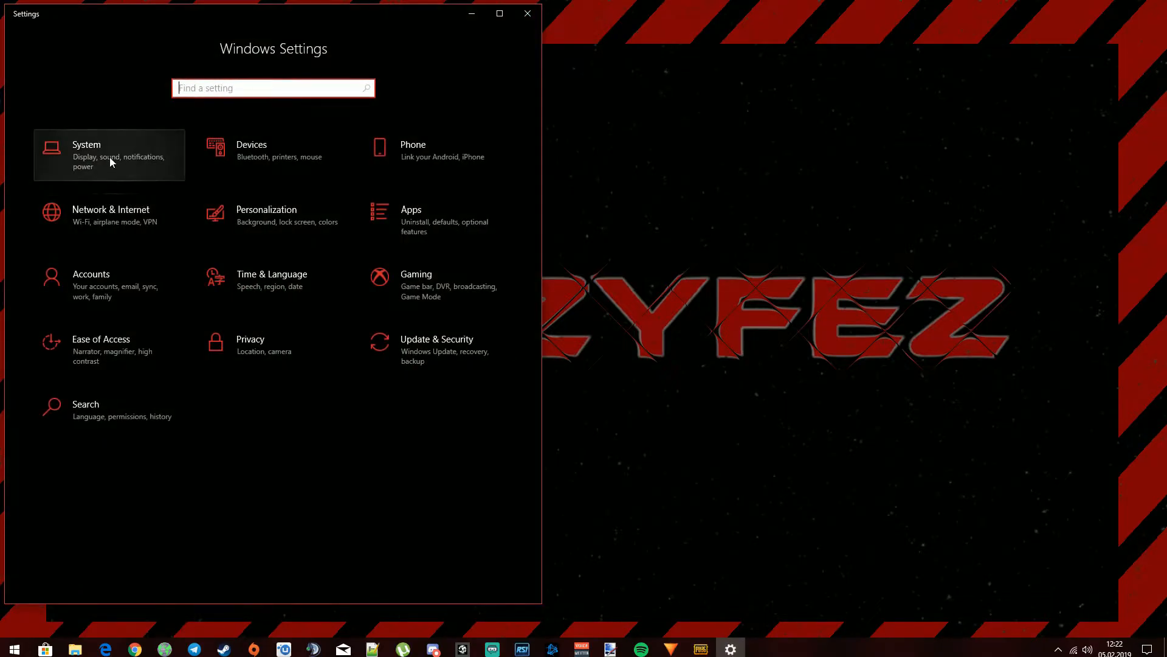
{"action": "left_click", "coordinate": [110, 159]}
{"action": "left_click", "coordinate": [68, 163]}
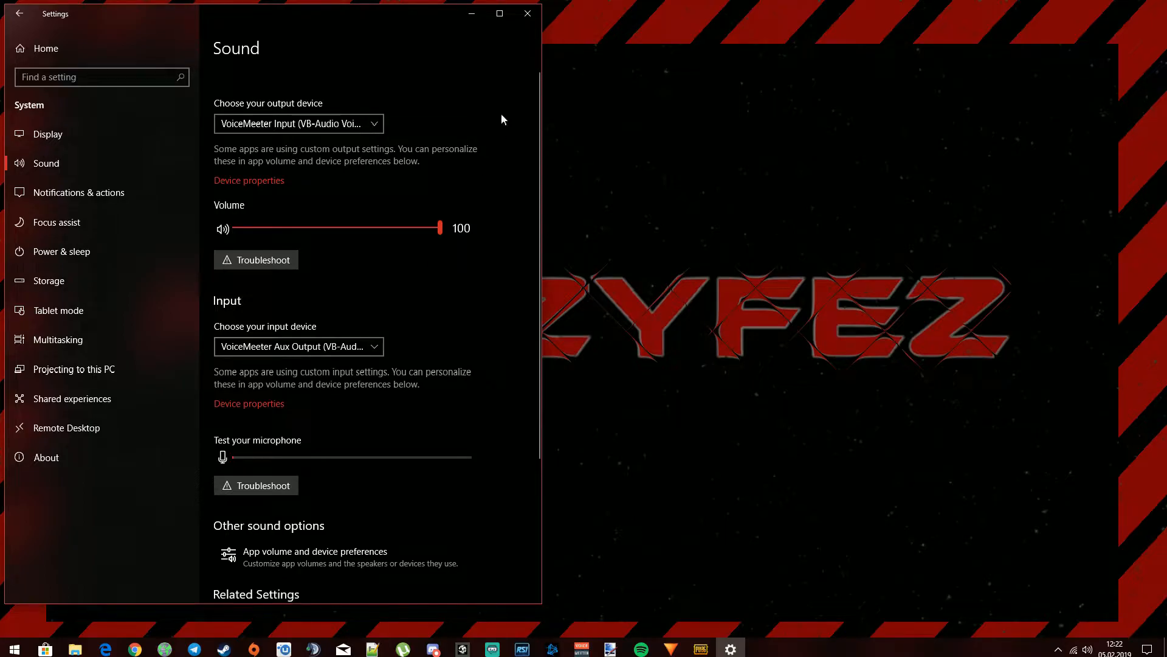
{"action": "left_click", "coordinate": [474, 16]}
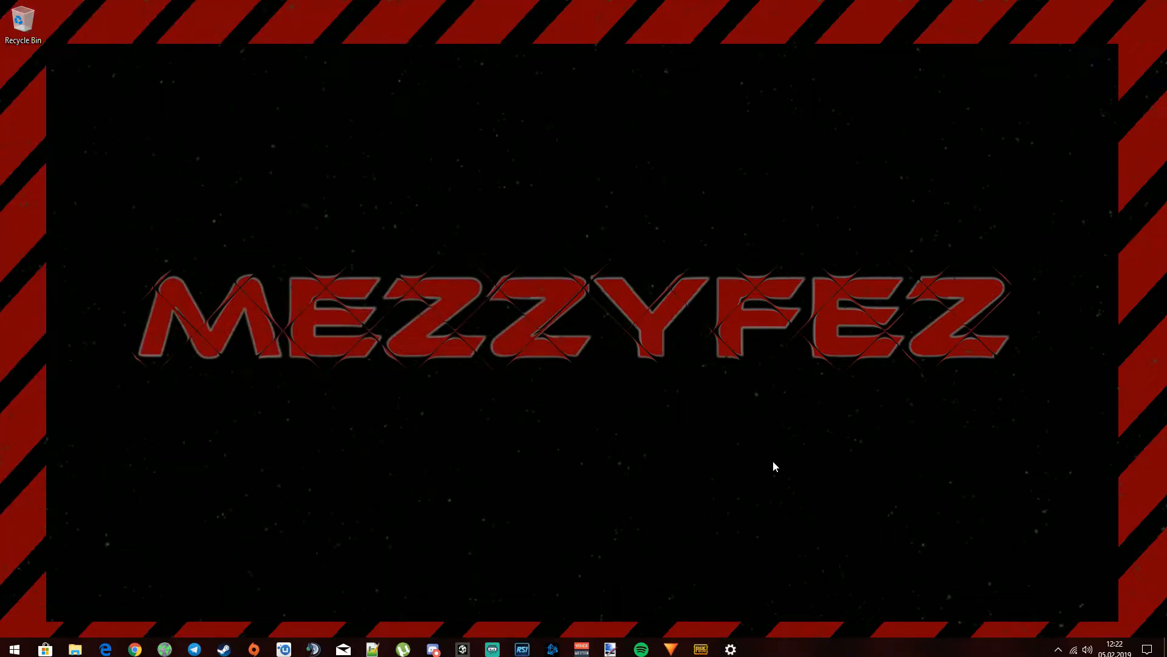
Search for Voicemeeter Banana, launch it, and reposition its mixer window slightly on the desktop
{"action": "key", "text": "super"}
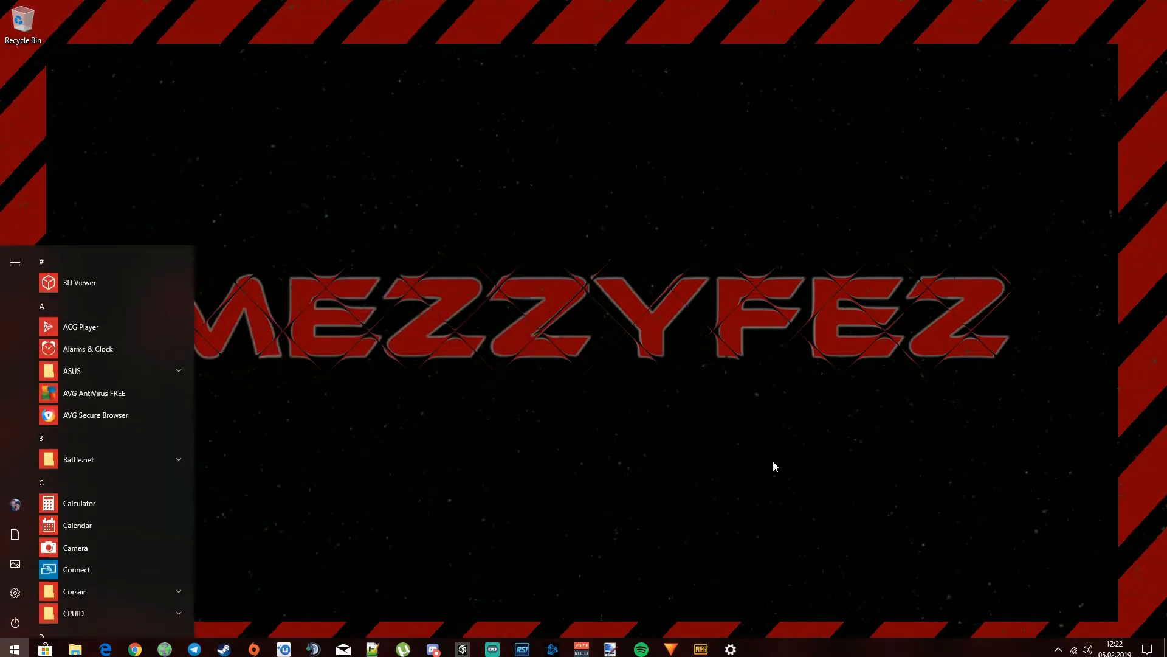
{"action": "type", "text": "voic"}
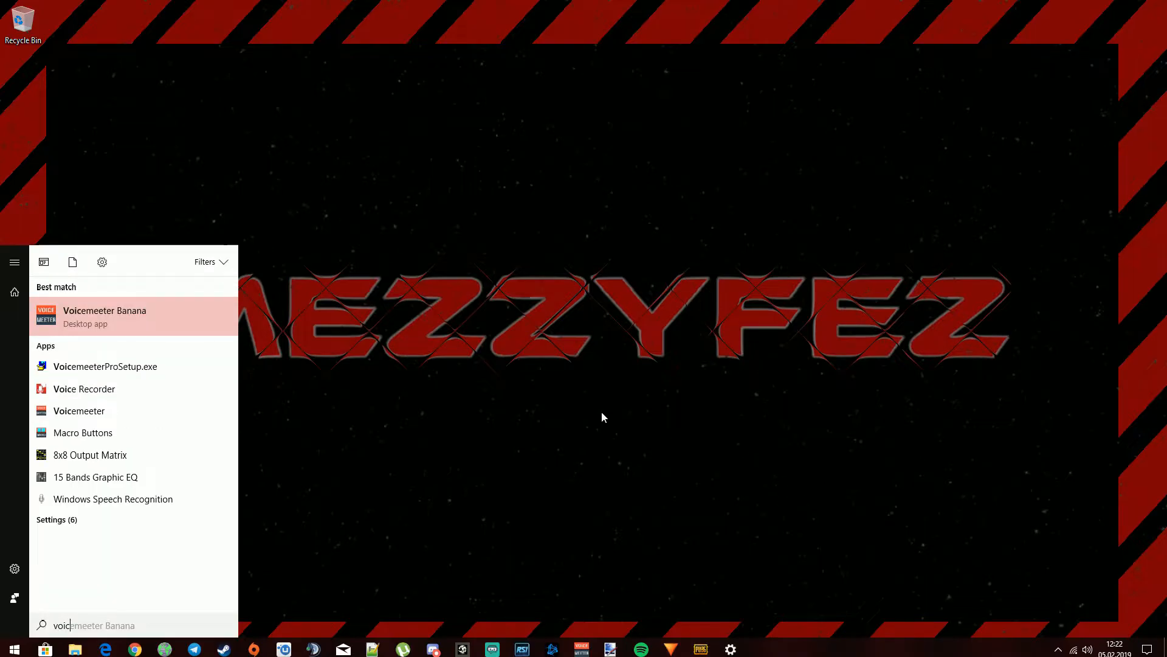
{"action": "left_click", "coordinate": [119, 316]}
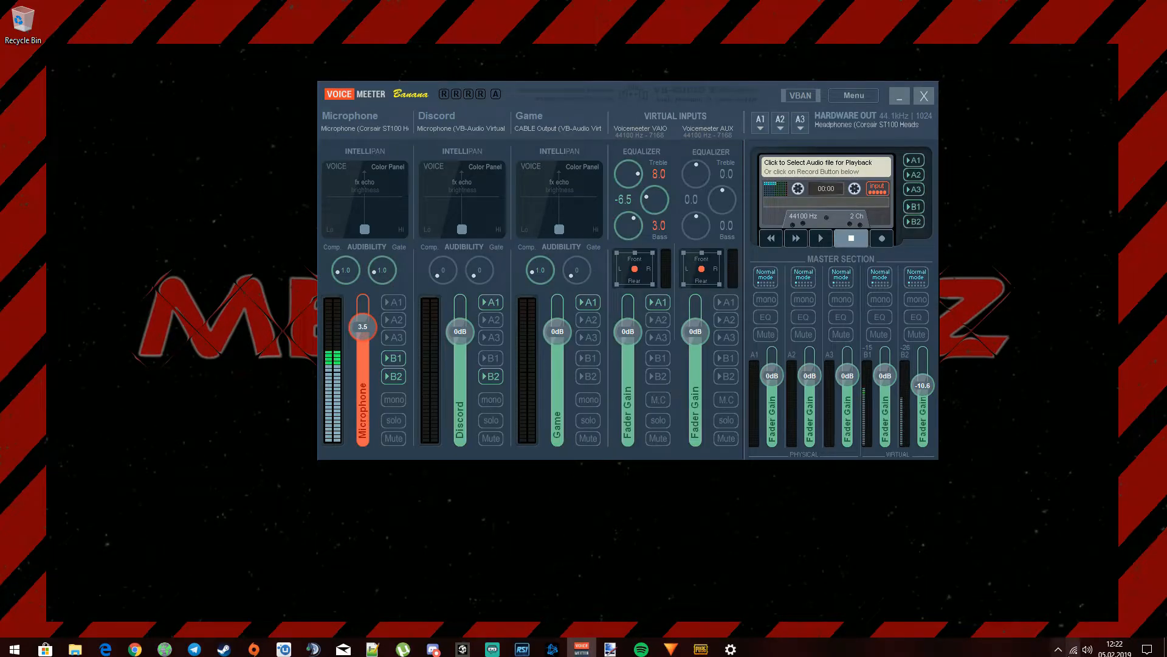
{"action": "left_click", "coordinate": [1057, 649]}
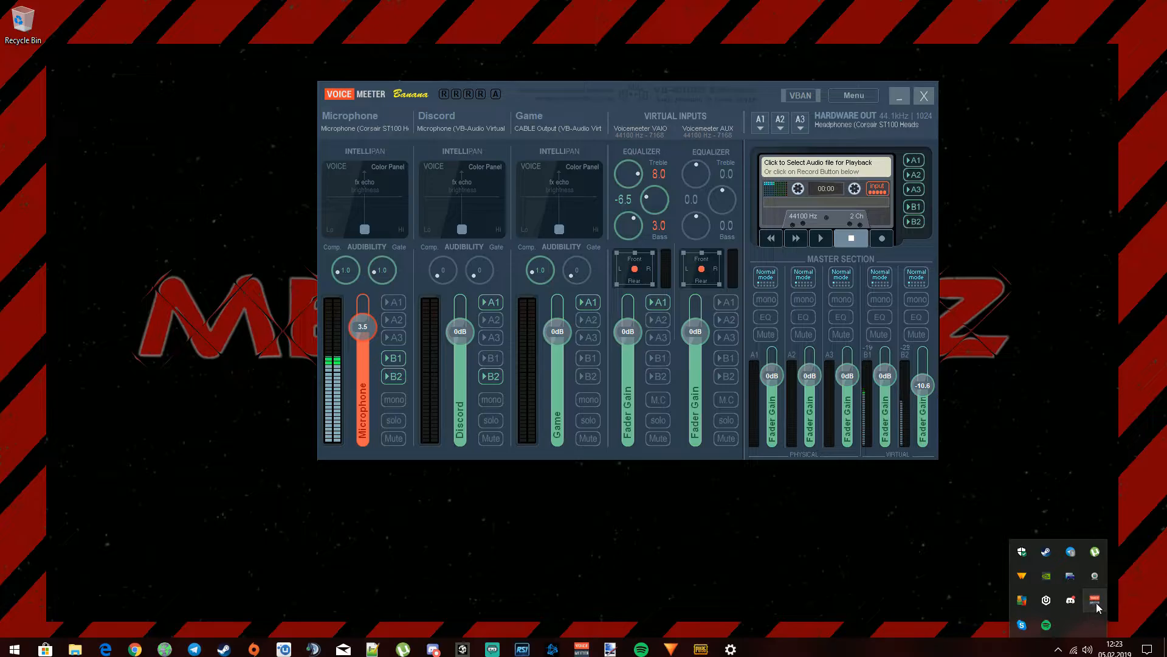
{"action": "left_click_drag", "start_coordinate": [768, 90], "coordinate": [739, 87]}
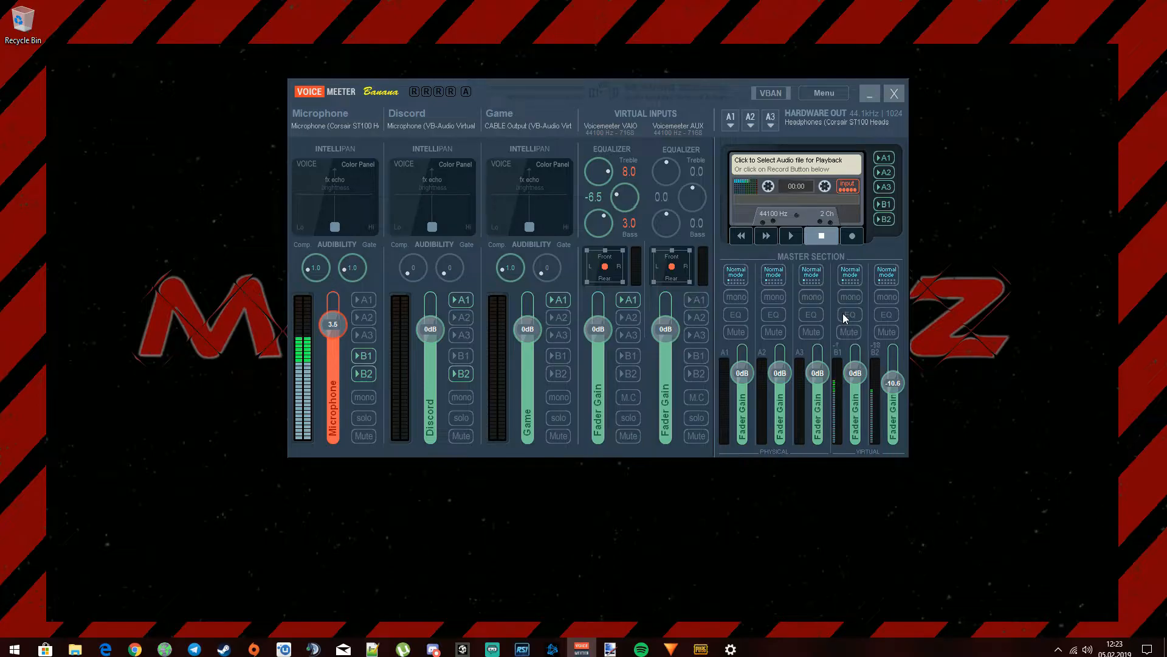
{"action": "left_click_drag", "start_coordinate": [740, 89], "coordinate": [732, 87]}
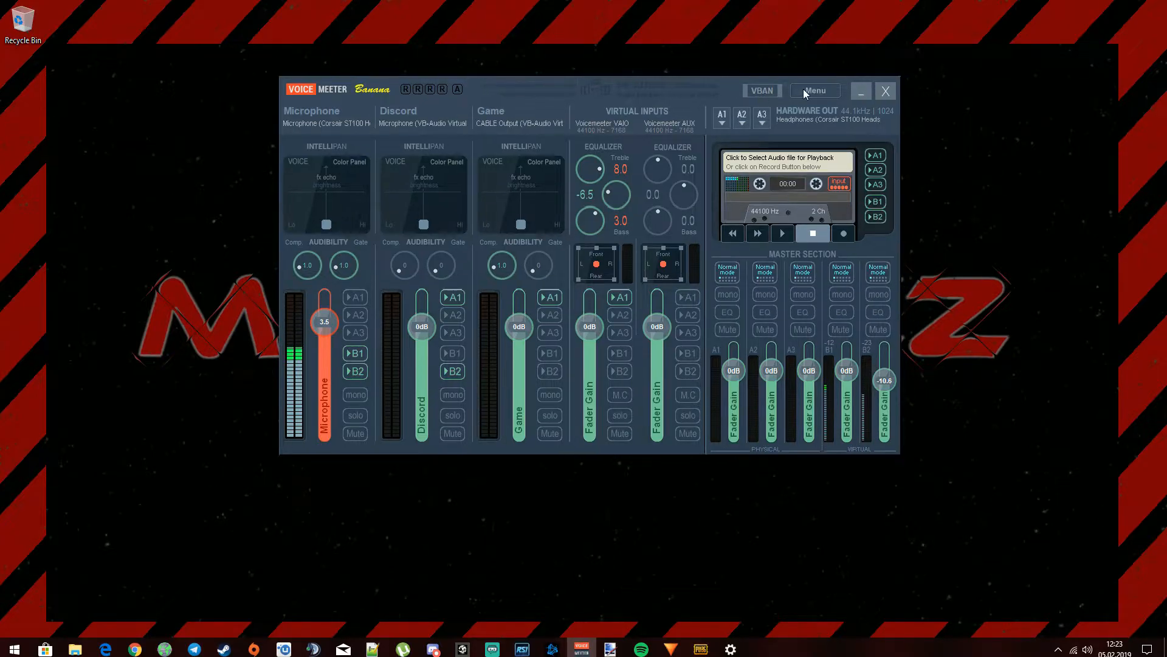
Check Voicemeeter's System Tray (Run at Startup) and Hook Volume Keys (For Level Output A1) options, leaving them unchanged
{"action": "left_click", "coordinate": [803, 89]}
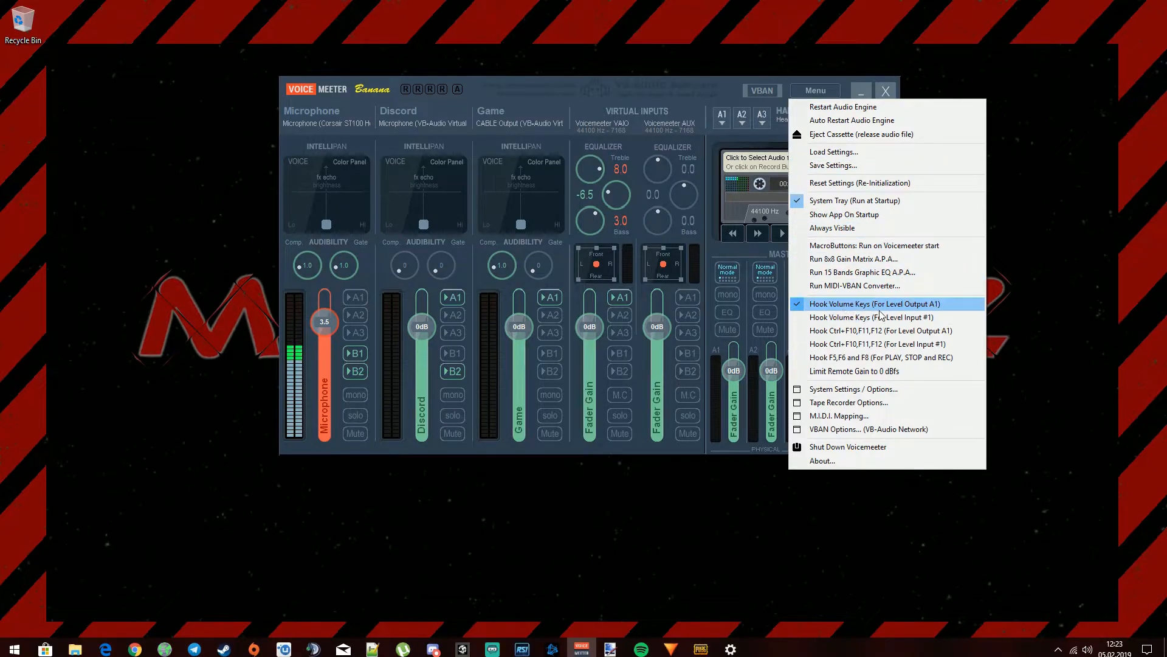
{"action": "left_click", "coordinate": [735, 90]}
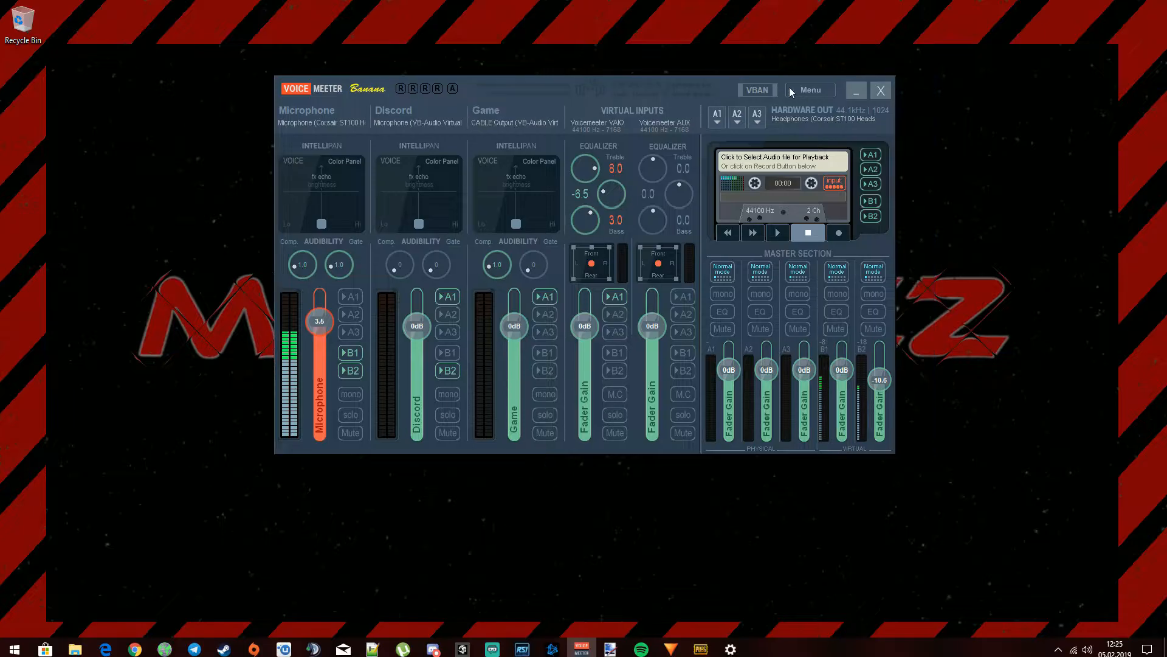
{"action": "left_click", "coordinate": [808, 91]}
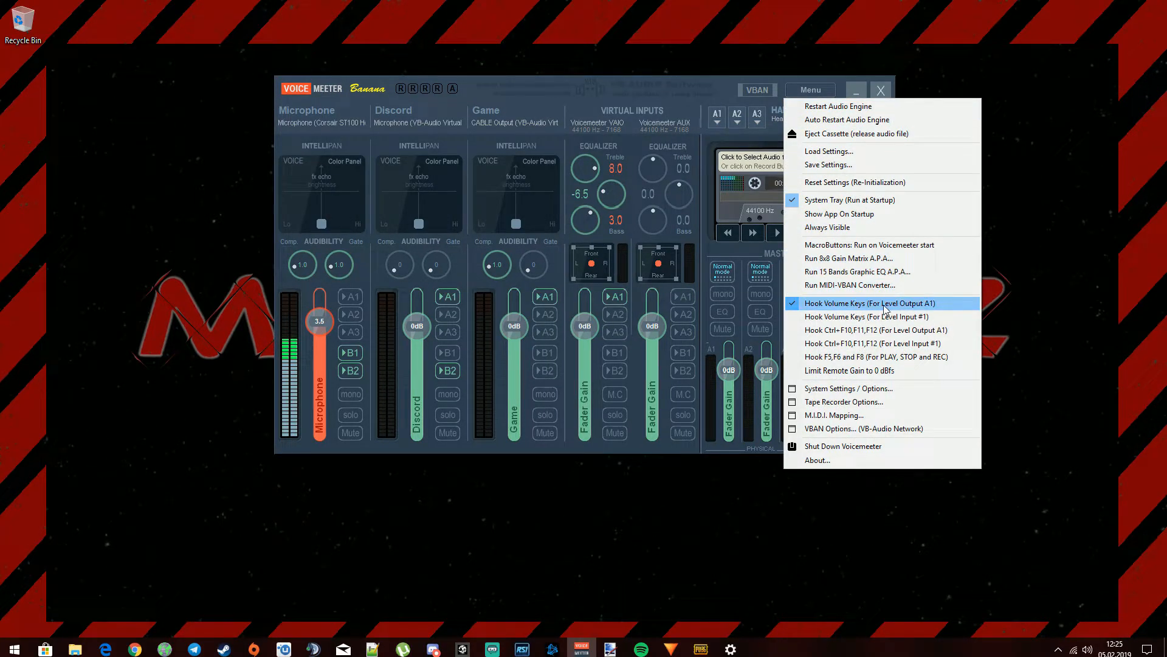
{"action": "left_click", "coordinate": [732, 92]}
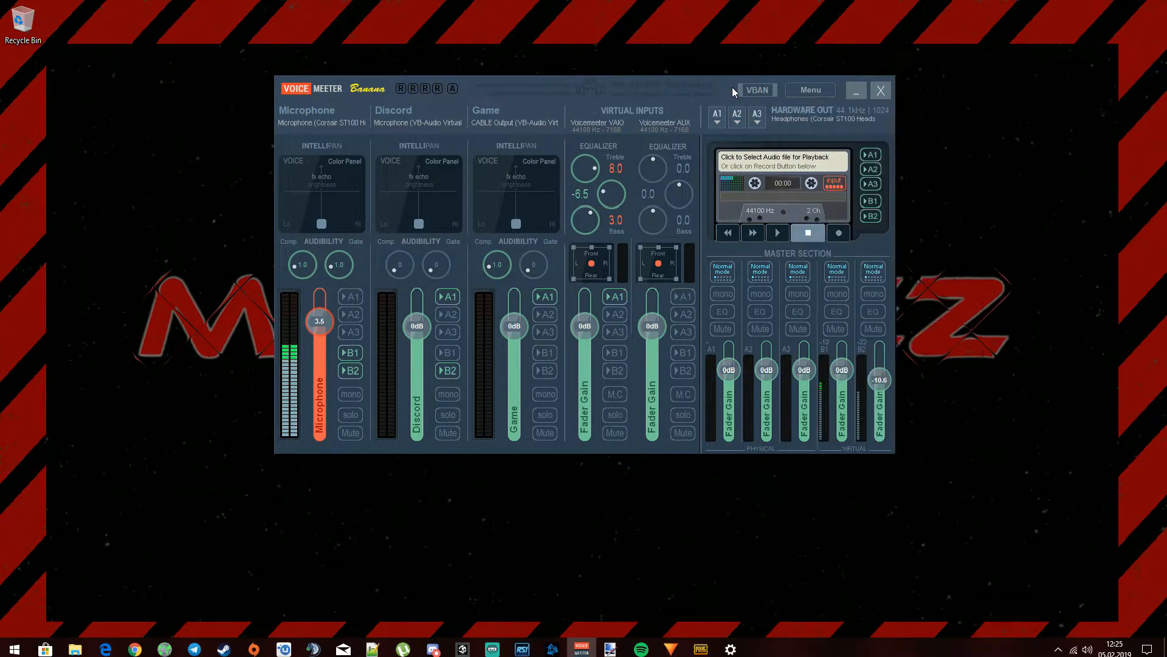
Check which device is assigned to Voicemeeter's A1 hardware output in its device list
{"action": "left_click", "coordinate": [719, 122]}
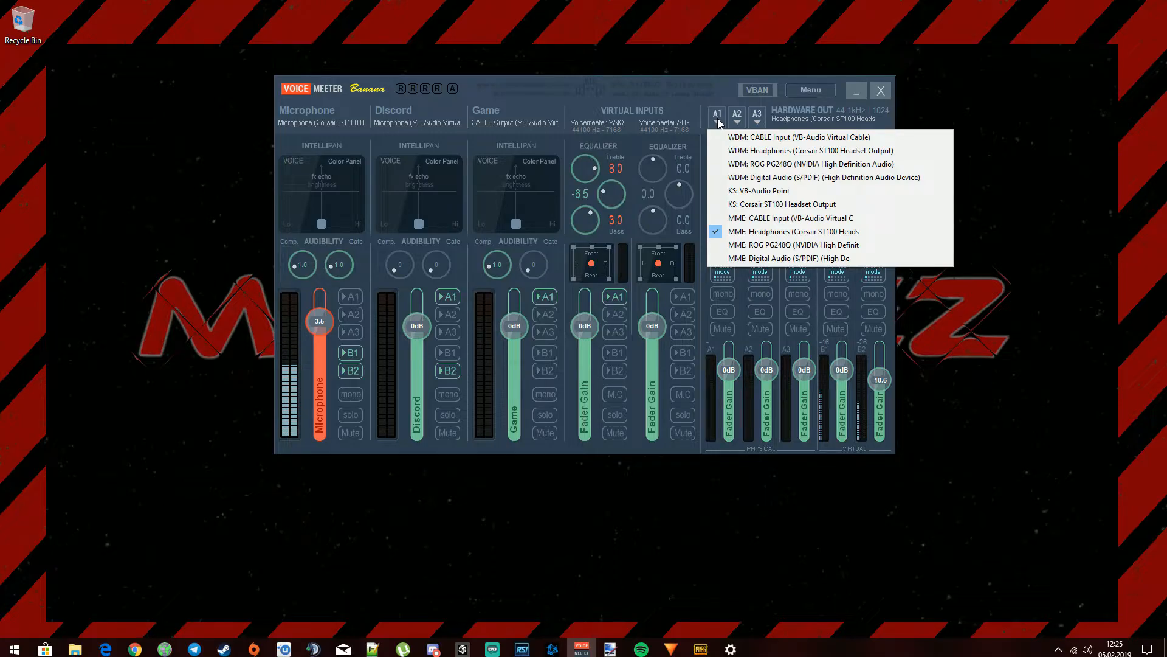
{"action": "left_click", "coordinate": [724, 89]}
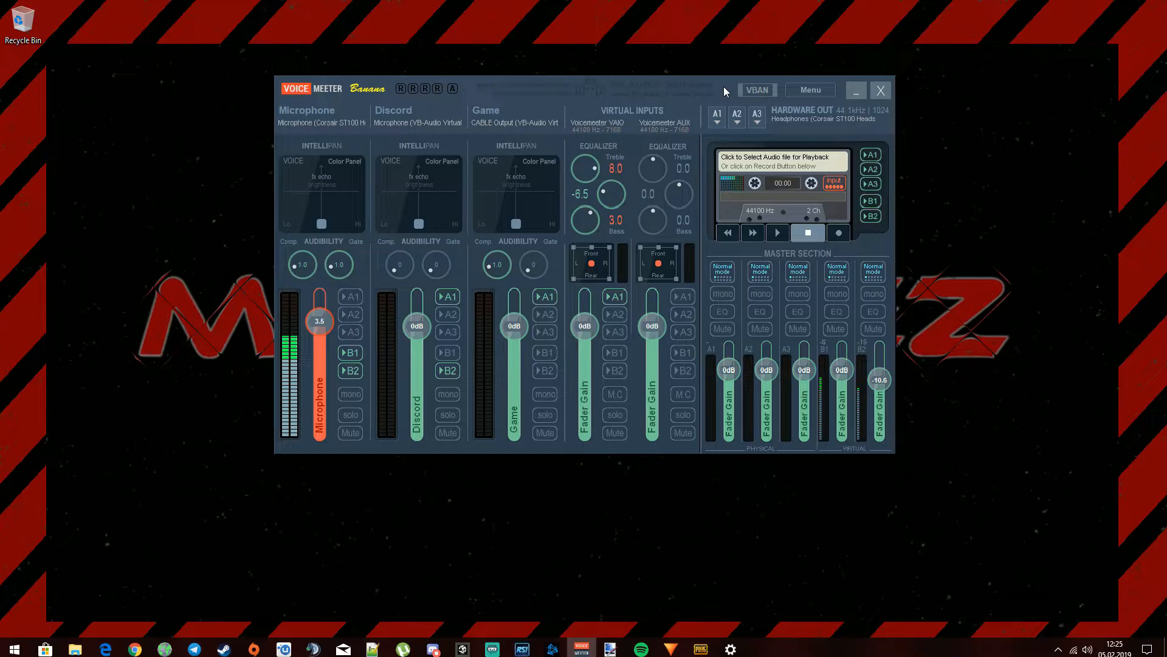
{"action": "left_click", "coordinate": [720, 127]}
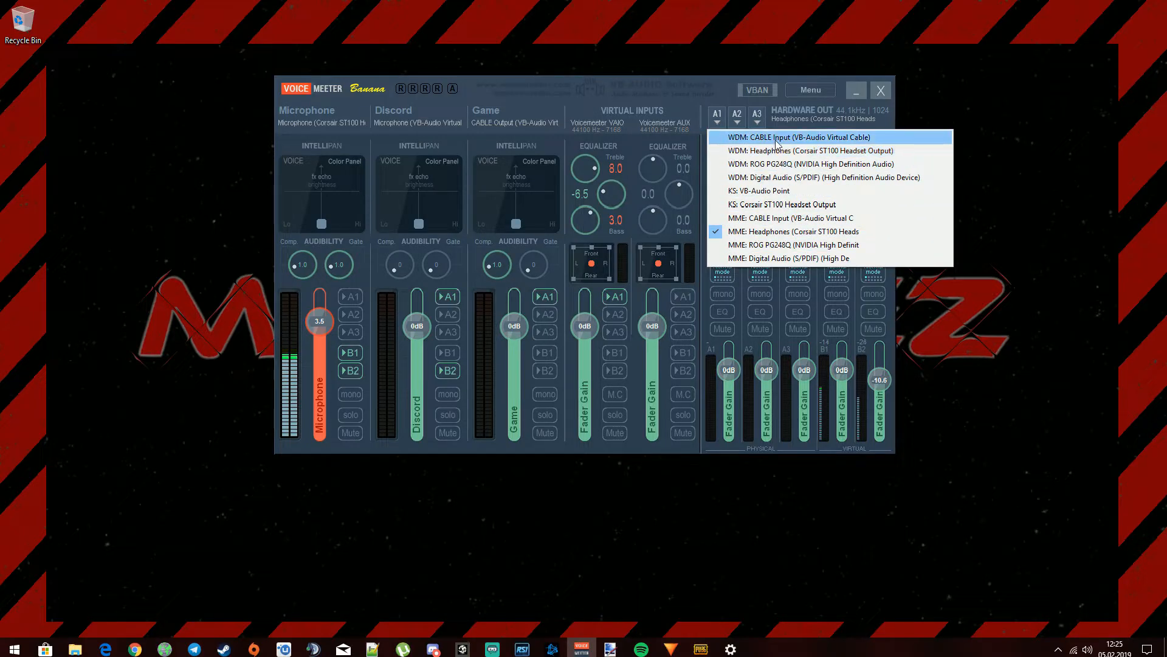
{"action": "left_click", "coordinate": [728, 116]}
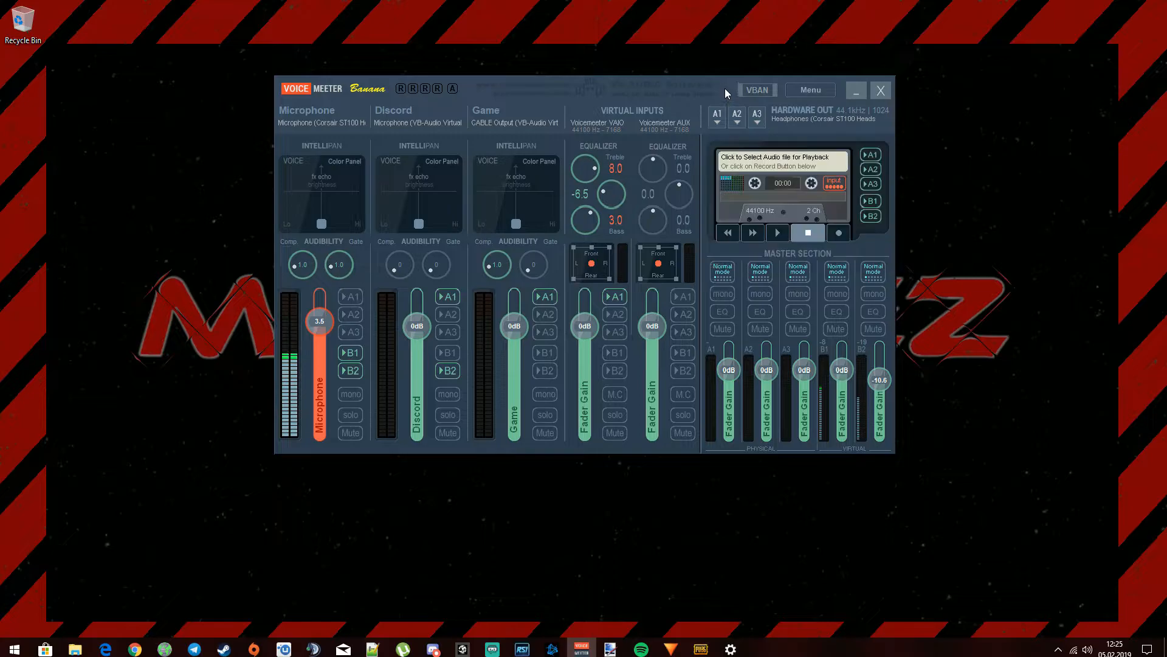
Compare the device choices offered for hardware outputs A2, A3 and A1
{"action": "left_click", "coordinate": [736, 121]}
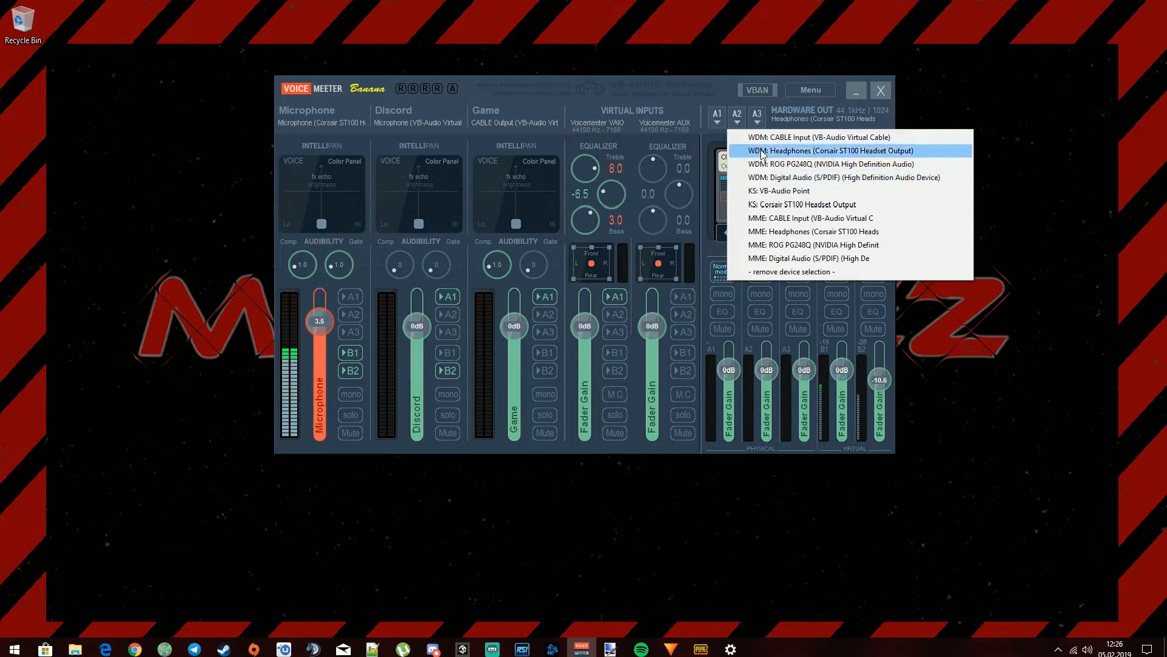
{"action": "left_click", "coordinate": [757, 121]}
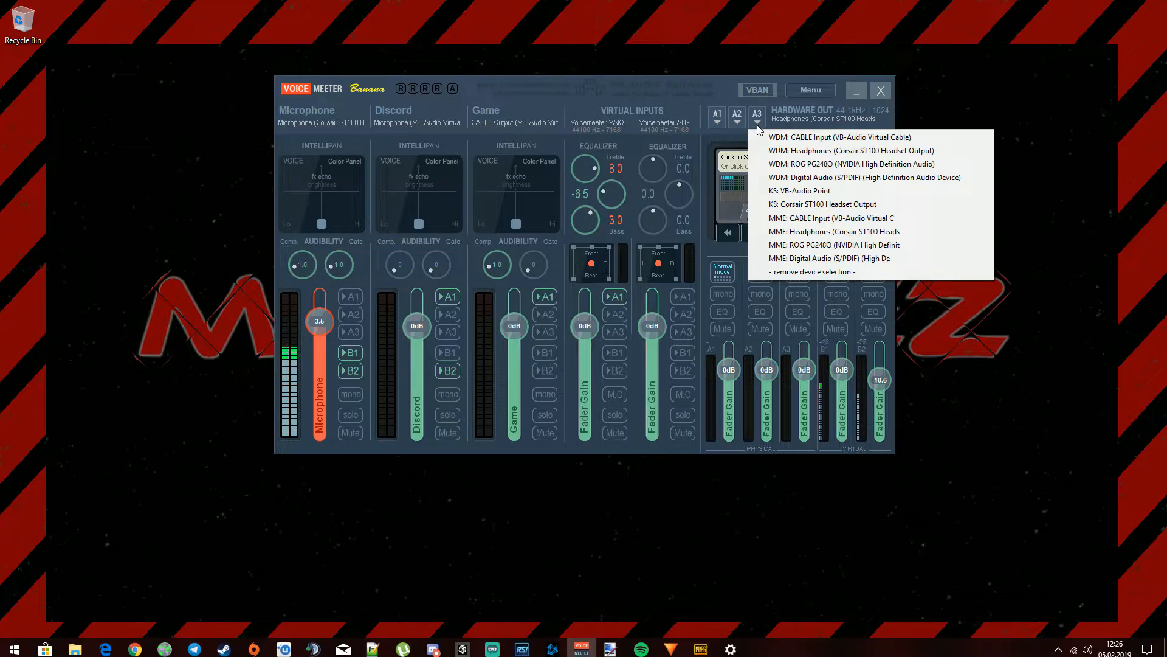
{"action": "left_click", "coordinate": [717, 122]}
{"action": "left_click", "coordinate": [718, 121]}
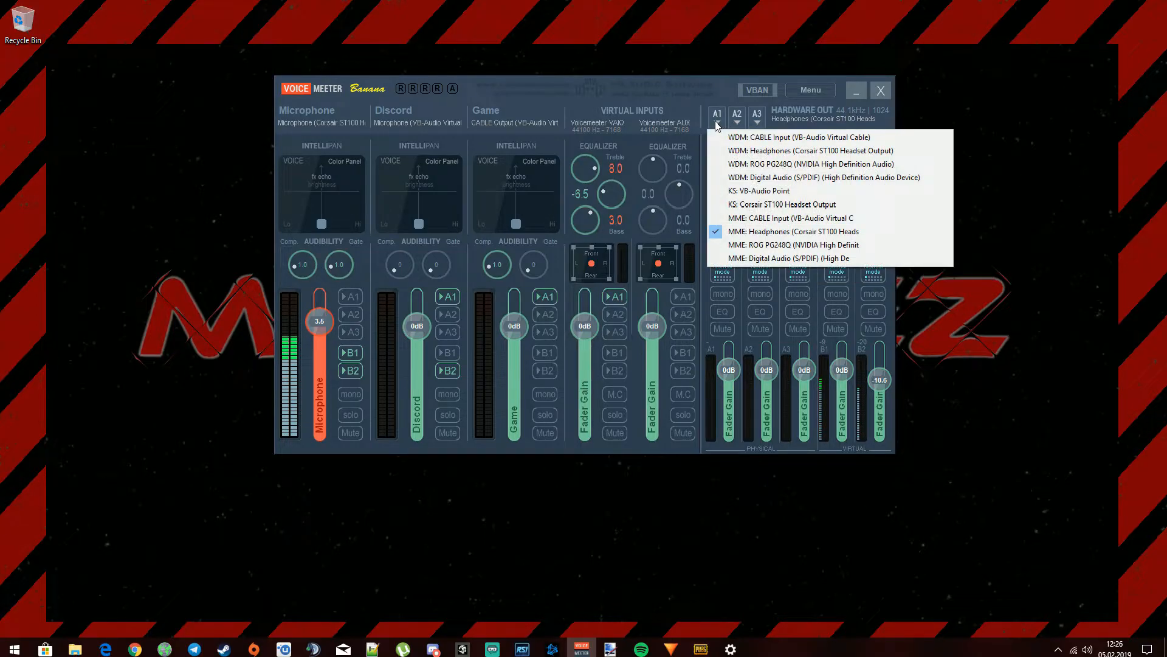
{"action": "left_click", "coordinate": [726, 91]}
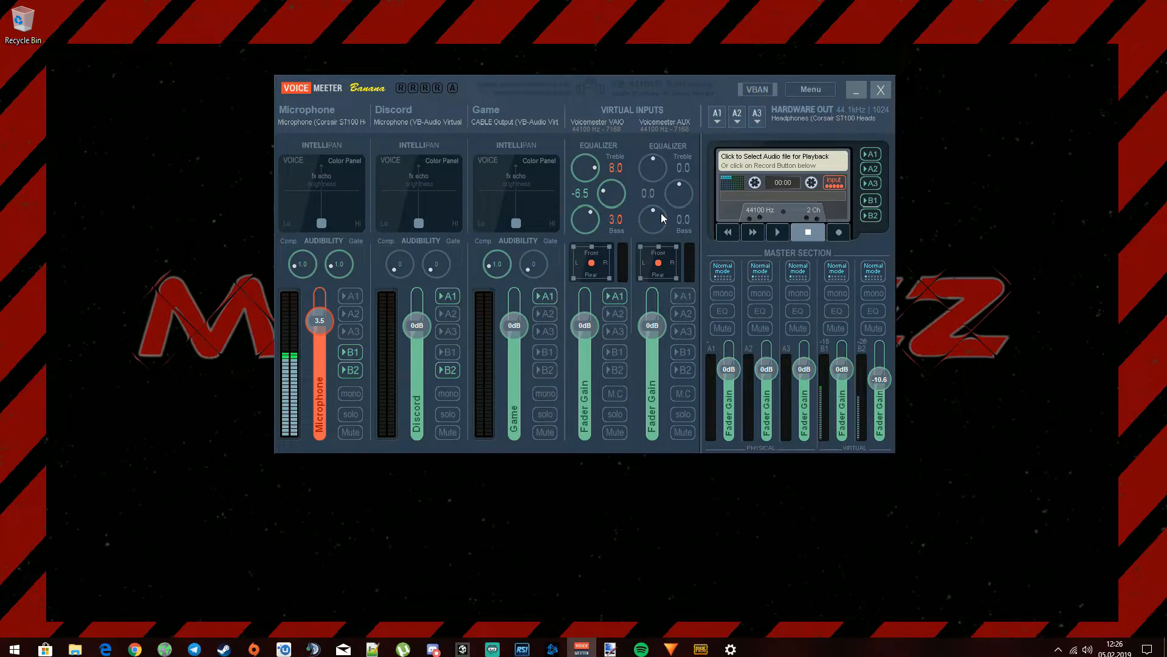
Review the A1 hardware output device choices together with the Voicemeeter VAIO strip's A1 routing
{"action": "left_click", "coordinate": [716, 121]}
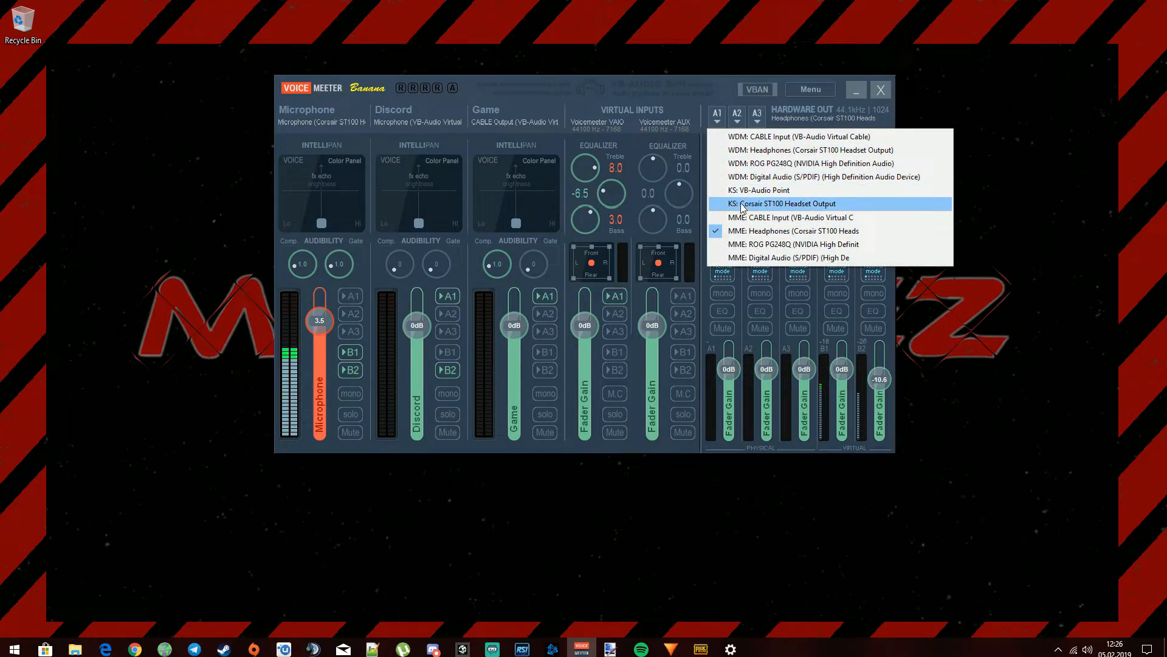
{"action": "left_click", "coordinate": [727, 92]}
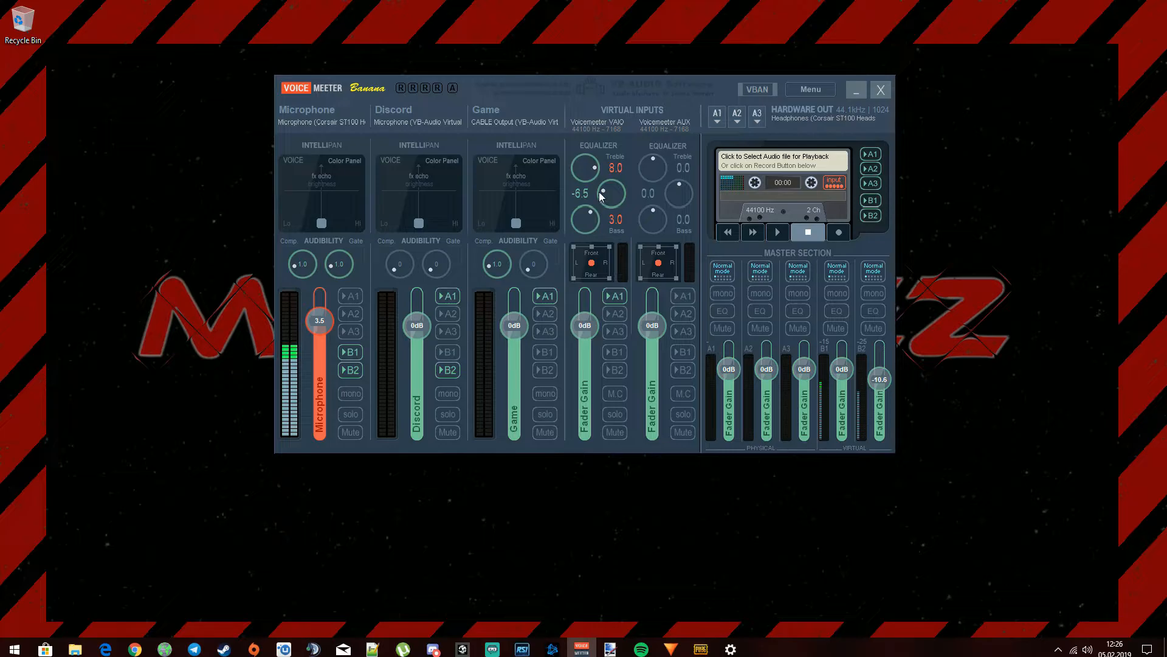
{"action": "left_click", "coordinate": [613, 298]}
{"action": "left_click", "coordinate": [717, 119]}
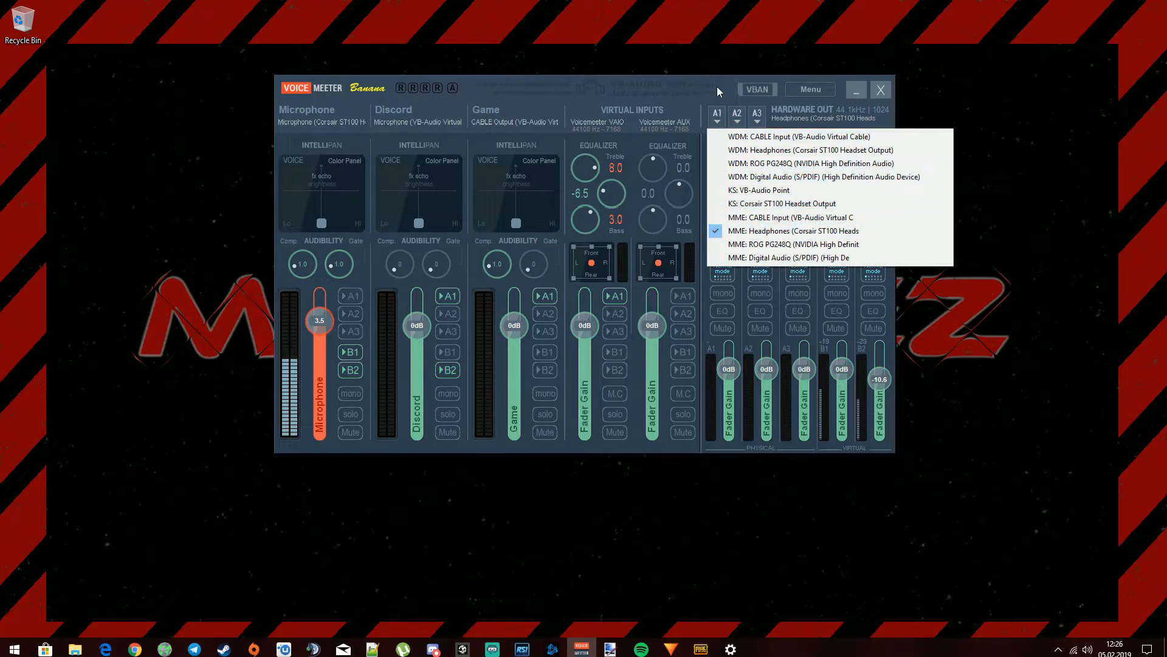
{"action": "left_click", "coordinate": [702, 110]}
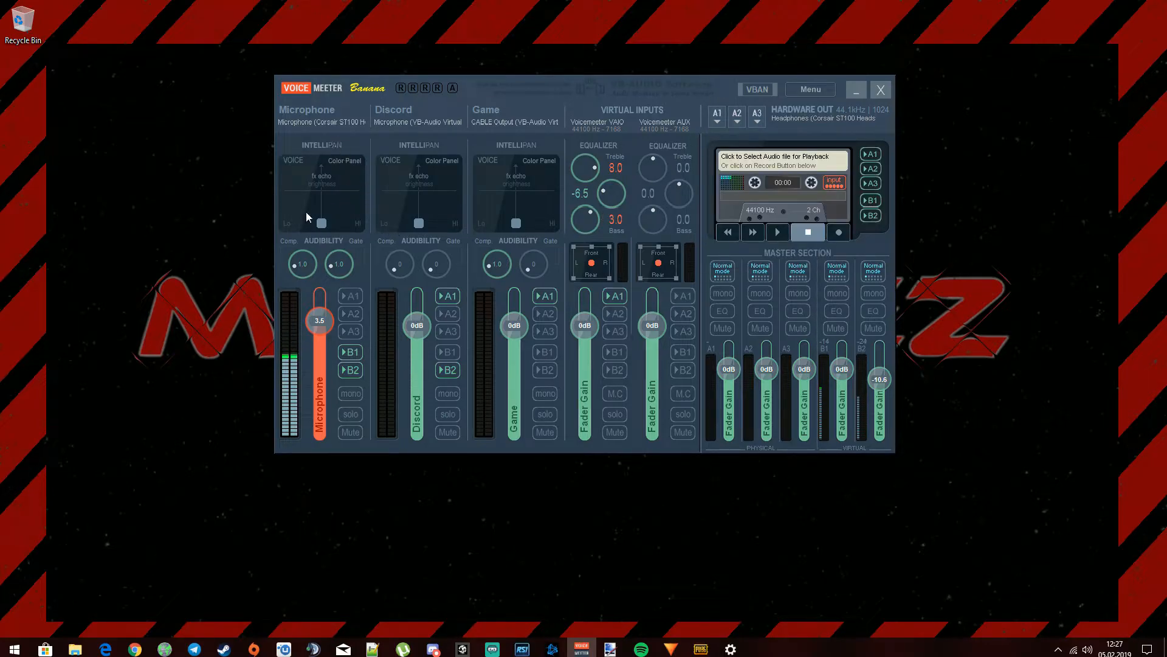
Compare the Microphone strip's selected input device with the device selected for hardware output A1
{"action": "left_click", "coordinate": [312, 122]}
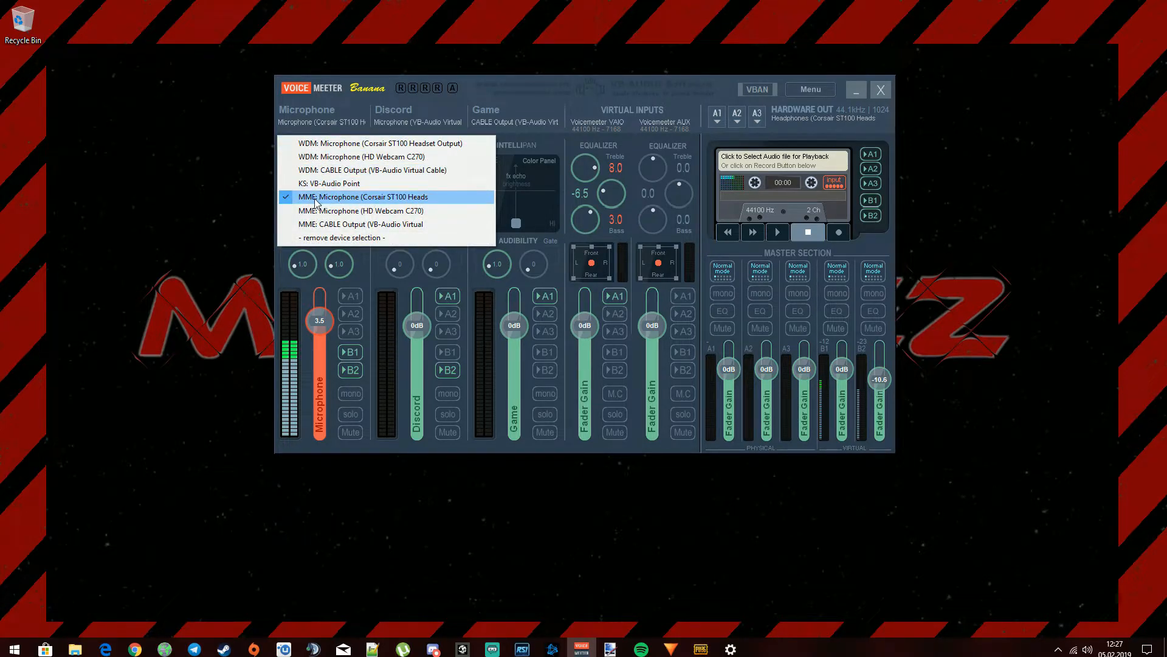
{"action": "left_click", "coordinate": [717, 116]}
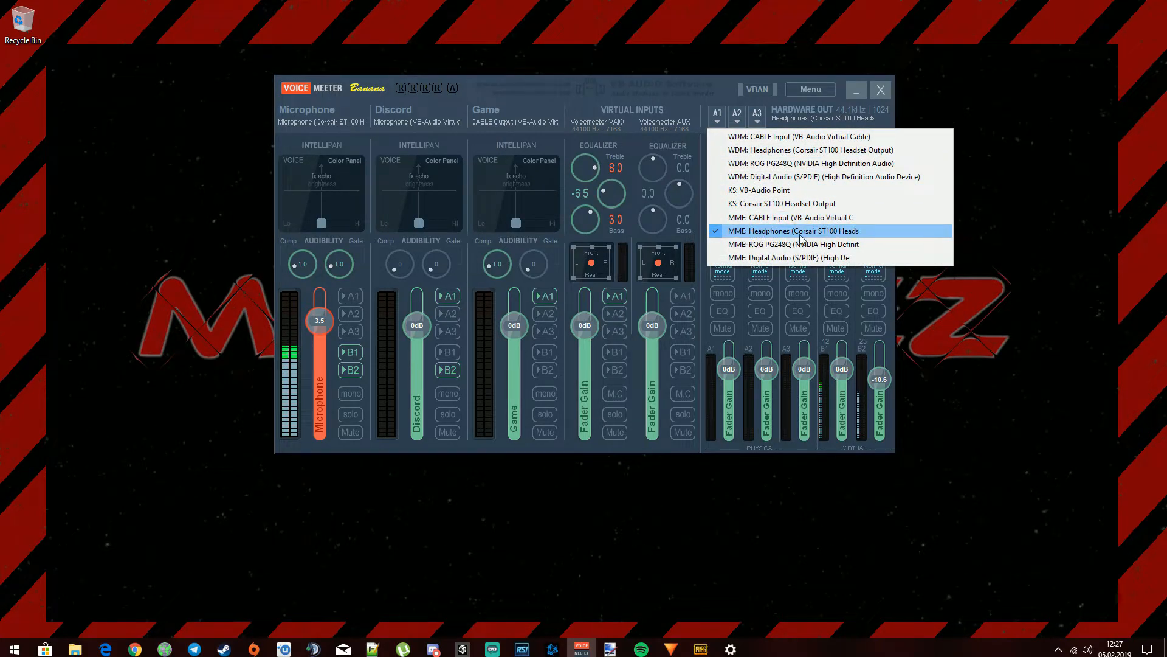
{"action": "left_click", "coordinate": [315, 122]}
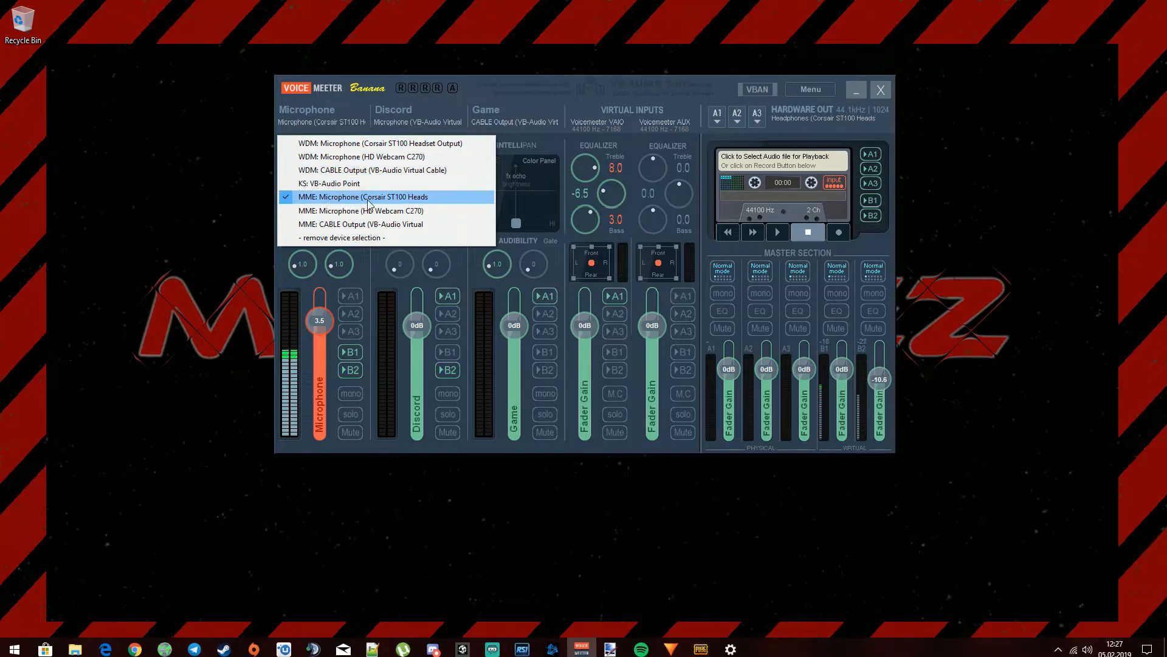
{"action": "left_click", "coordinate": [489, 91]}
Set the Microphone strip's gain to 3.1 and check its B1 and B2 routing
{"action": "left_click_drag", "start_coordinate": [322, 318], "coordinate": [323, 320]}
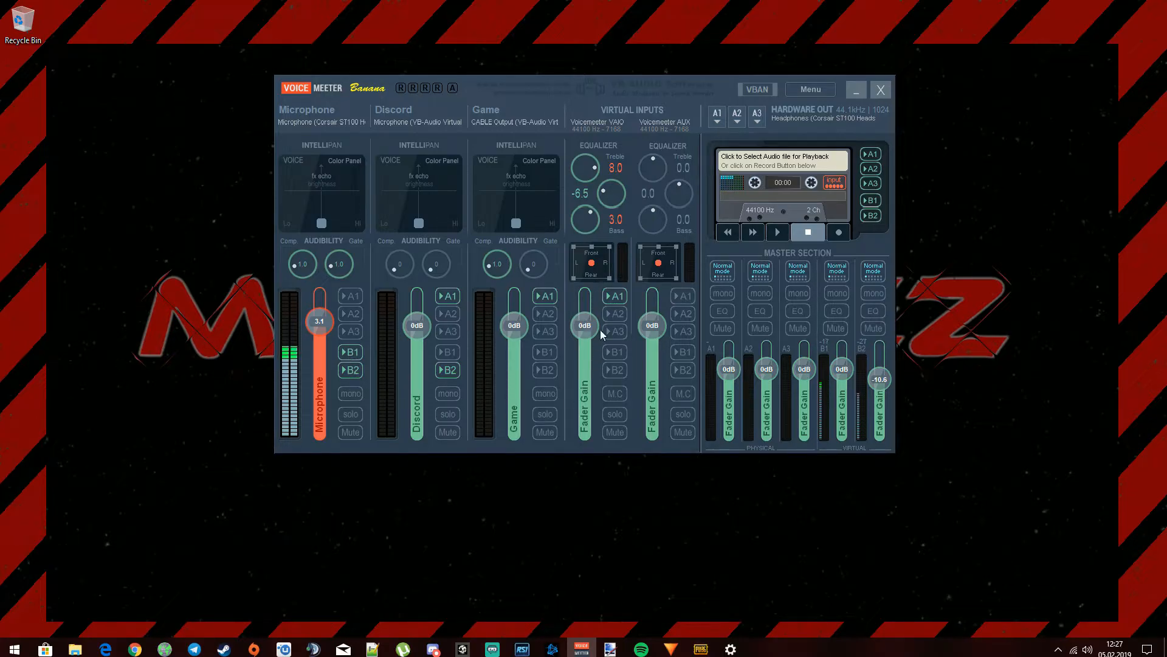
{"action": "left_click", "coordinate": [347, 369]}
{"action": "left_click", "coordinate": [348, 353]}
Open the Microphone, Discord and Game strip names for editing, keeping each name as it is
{"action": "left_click", "coordinate": [331, 112]}
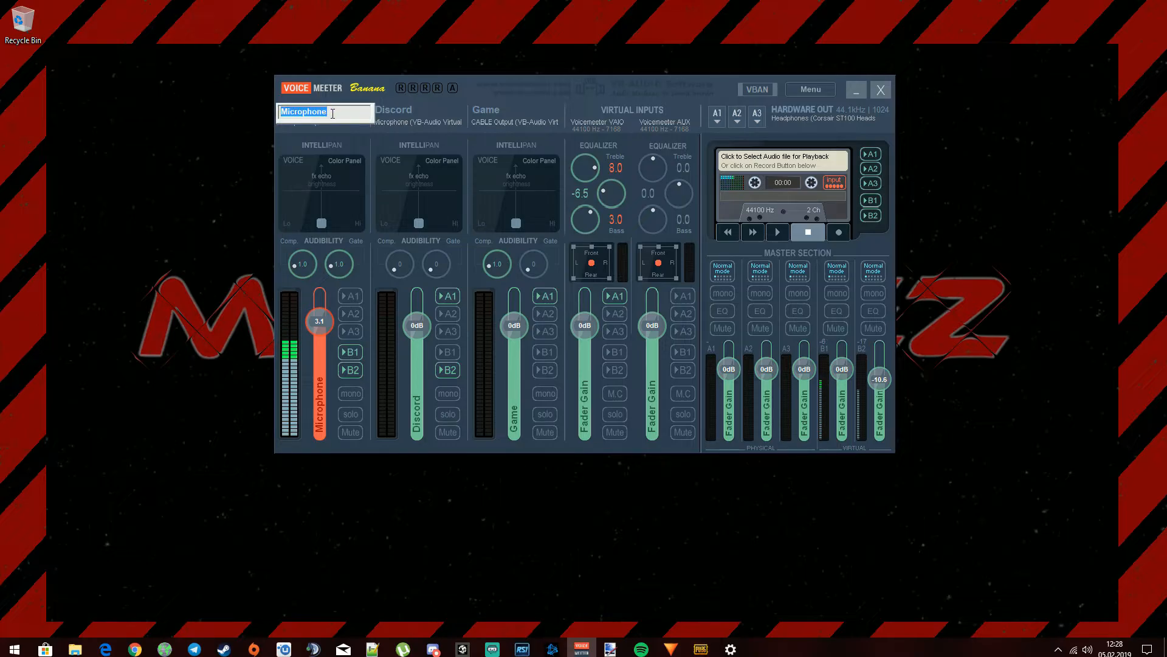
{"action": "key", "text": "Return"}
{"action": "right_click", "coordinate": [398, 112]}
{"action": "key", "text": "Return"}
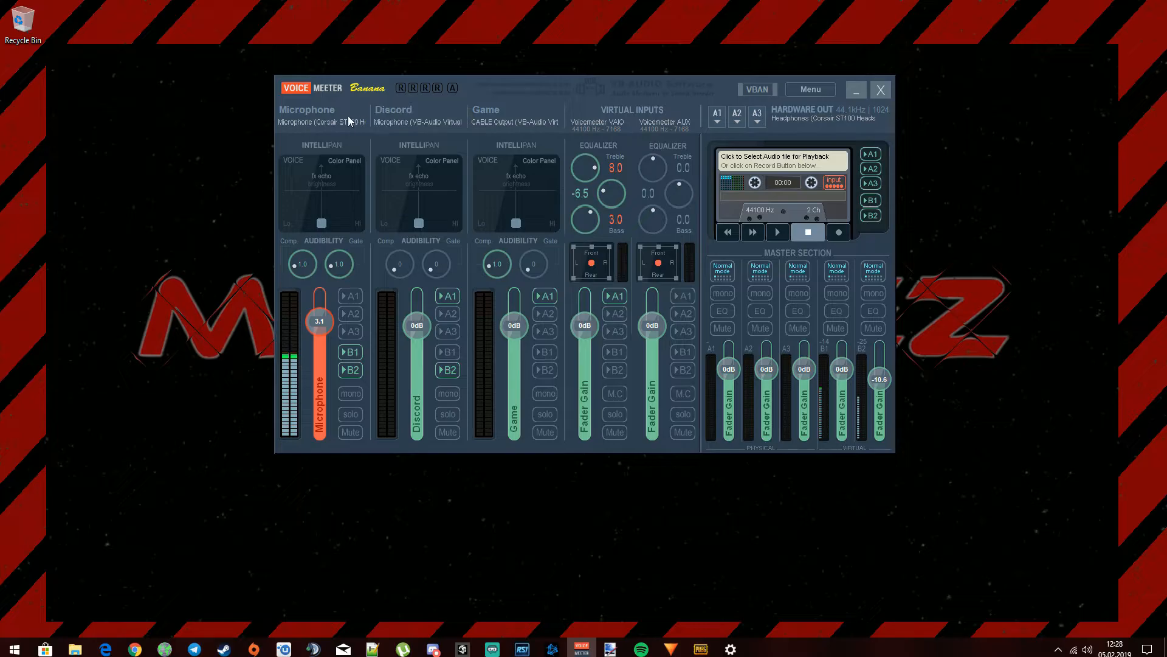
{"action": "right_click", "coordinate": [326, 112]}
{"action": "right_click", "coordinate": [403, 115]}
{"action": "right_click", "coordinate": [487, 115]}
{"action": "key", "text": "Return"}
Check the A1 hardware output device again and the Discord strip's B2 routing
{"action": "left_click", "coordinate": [722, 115]}
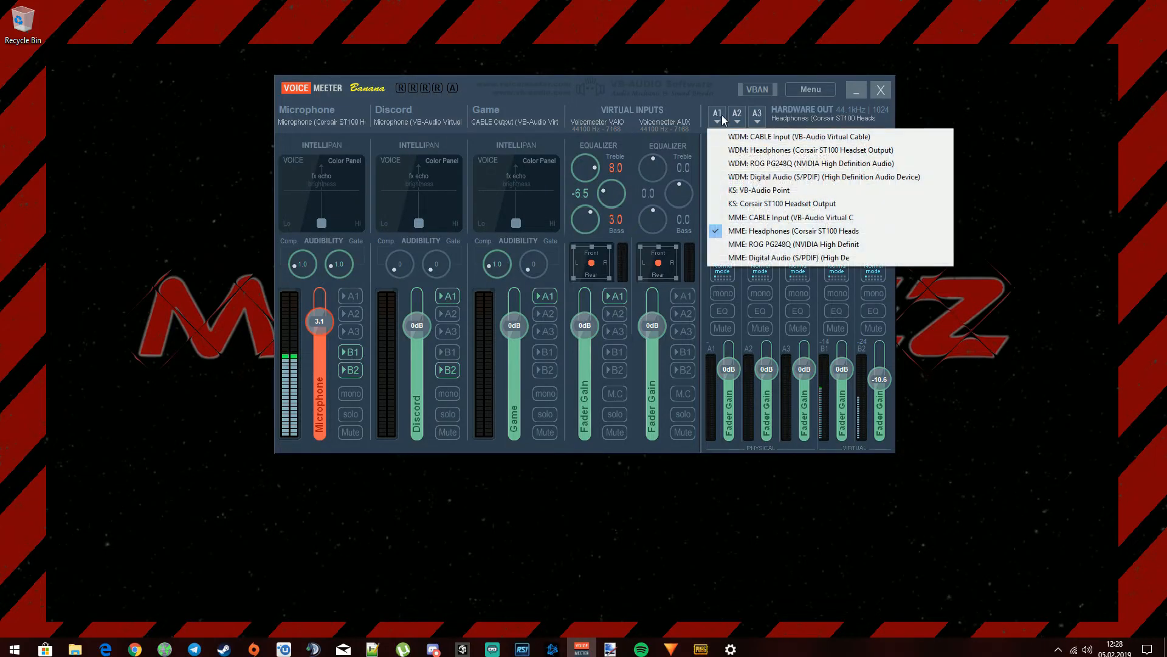
{"action": "left_click", "coordinate": [721, 115]}
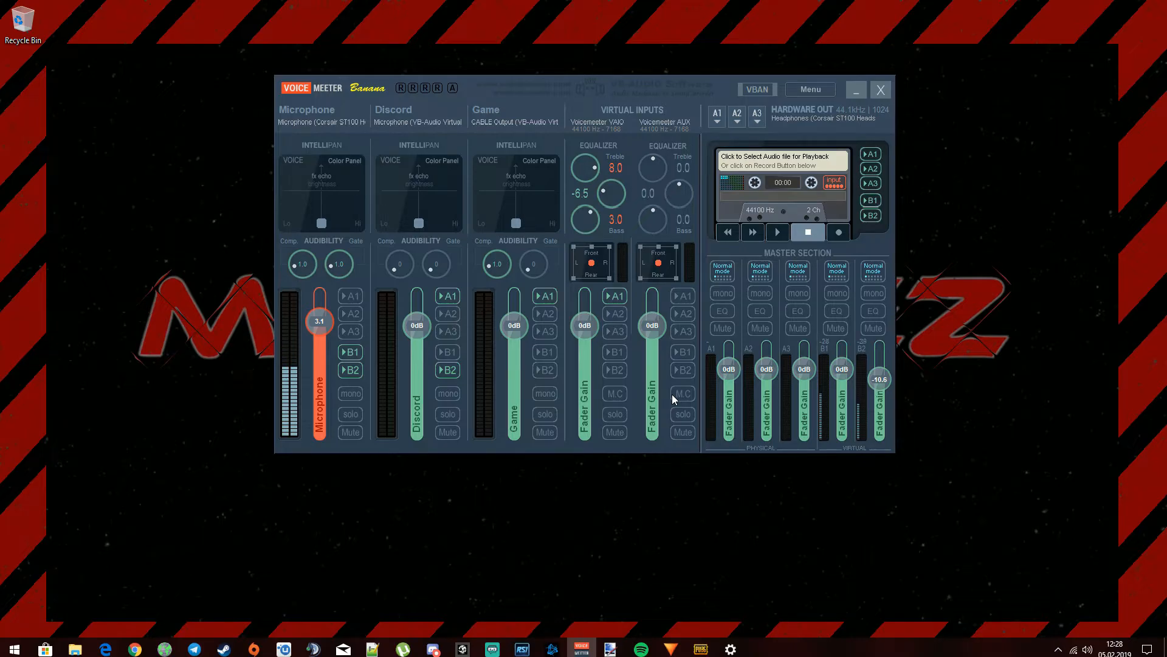
{"action": "left_click", "coordinate": [449, 369]}
Move the mixer window aside and open App volume and device preferences from the Windows Sound settings
{"action": "left_click_drag", "start_coordinate": [625, 85], "coordinate": [694, 75]}
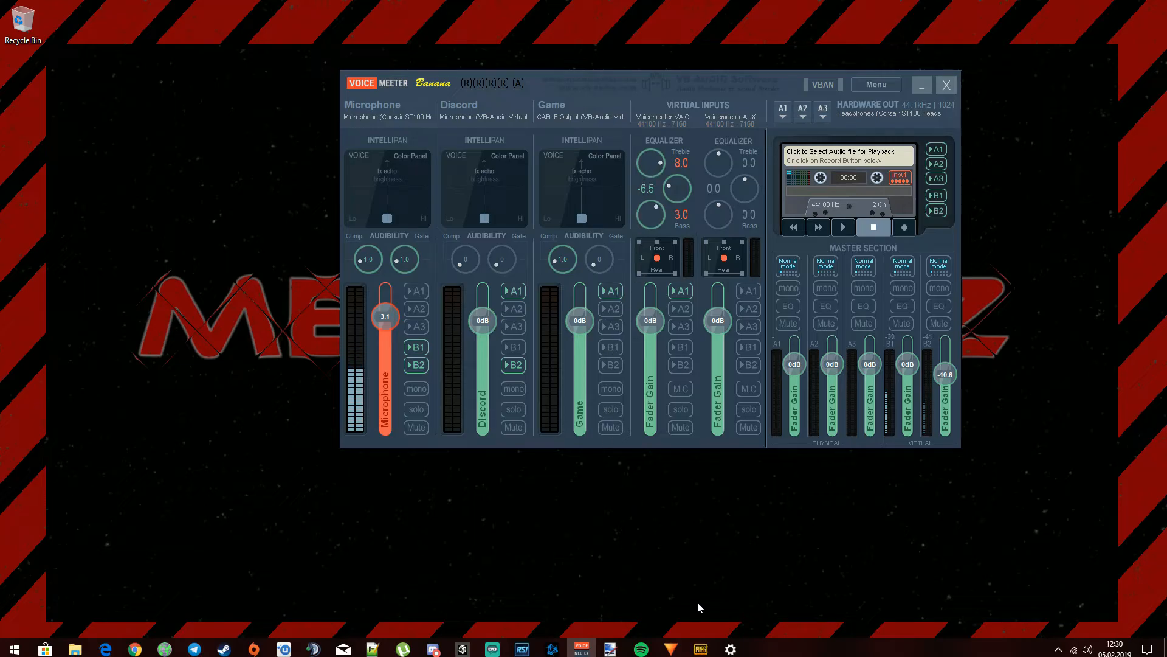
{"action": "left_click", "coordinate": [730, 650]}
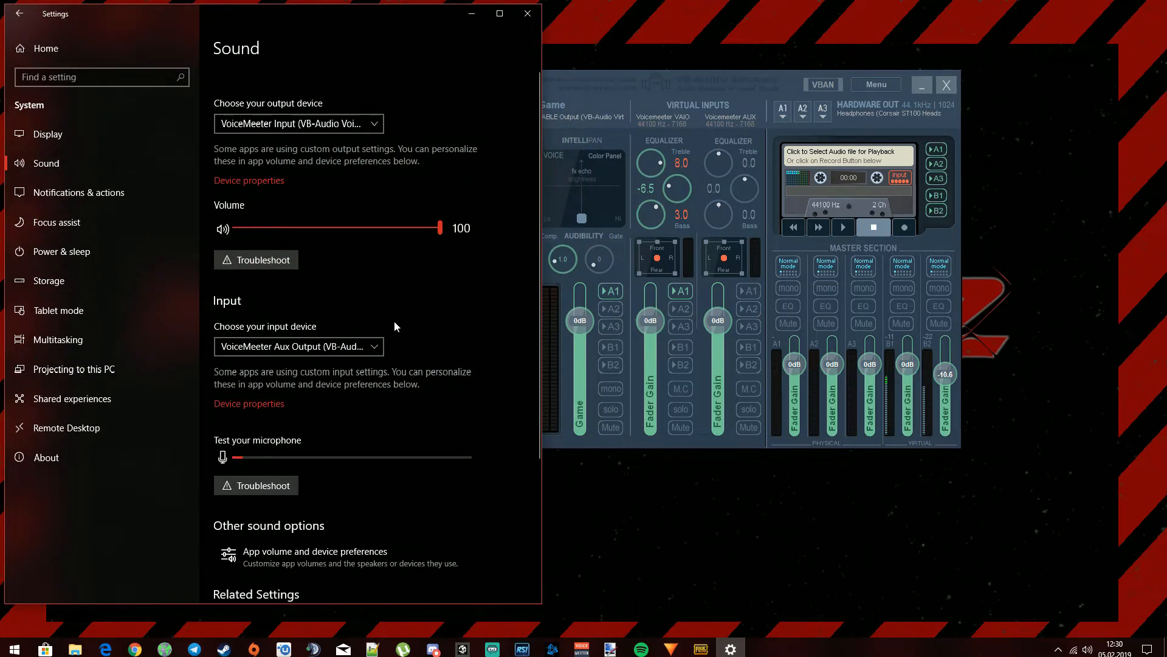
{"action": "scroll", "coordinate": [391, 319], "scroll_direction": "down", "scroll_amount": 3}
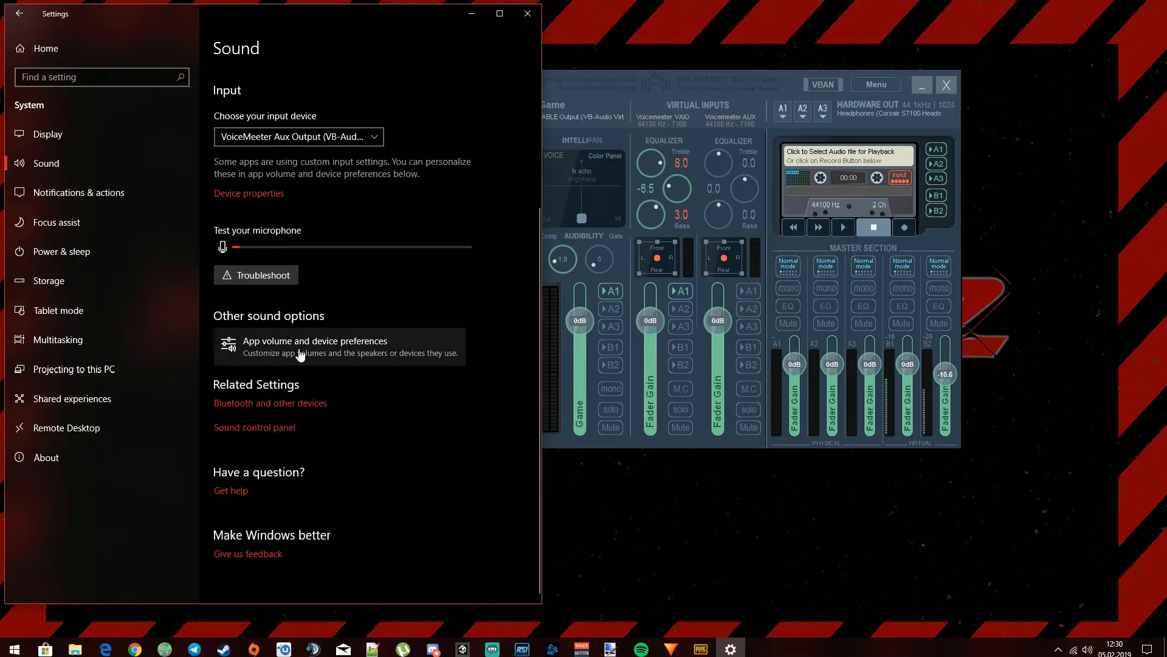
{"action": "left_click", "coordinate": [344, 349]}
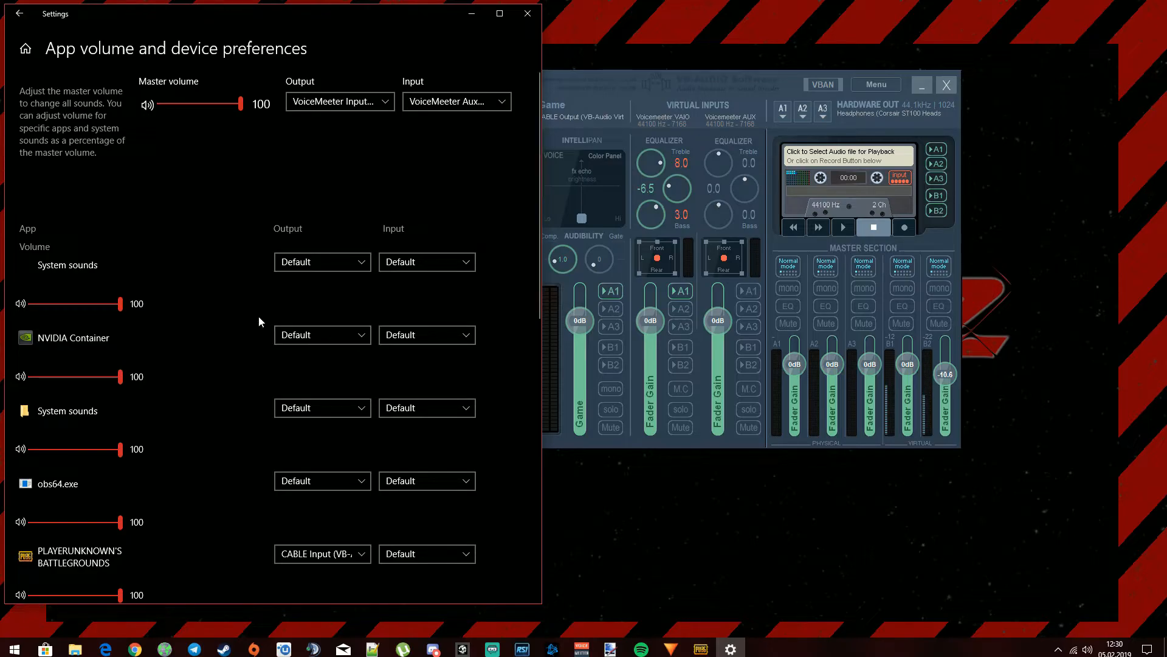
Find PLAYERUNKNOWN'S BATTLEGROUNDS among the per-app audio settings and check its output device choices
{"action": "scroll", "coordinate": [241, 327], "scroll_direction": "down", "scroll_amount": 4}
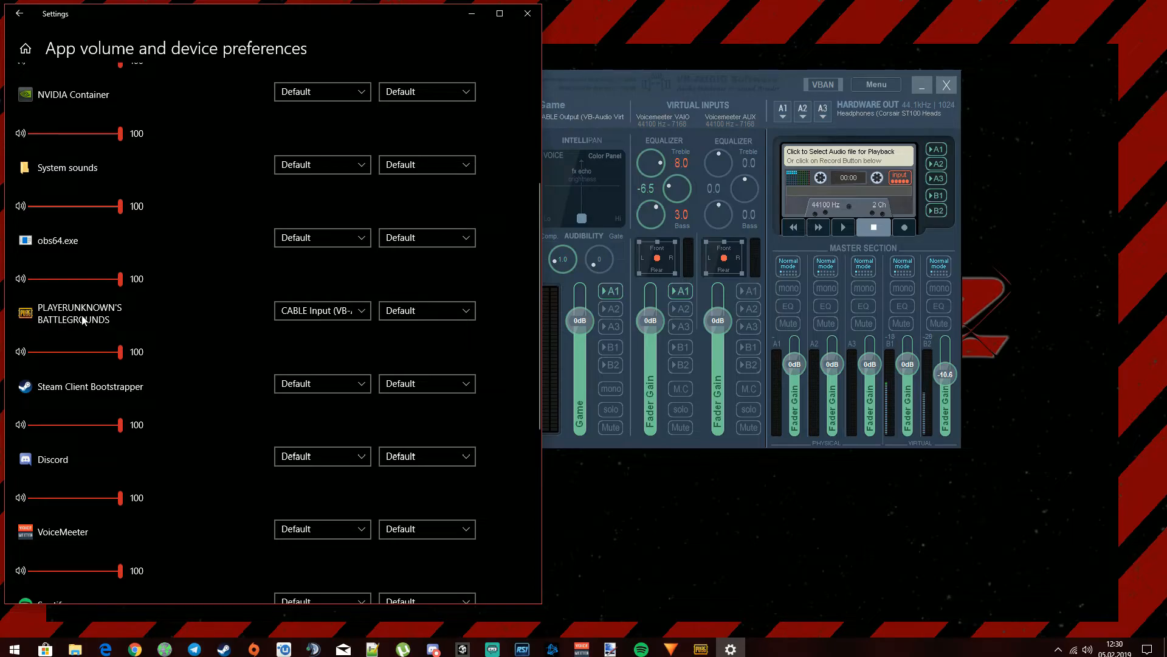
{"action": "scroll", "coordinate": [316, 235], "scroll_direction": "up", "scroll_amount": 5}
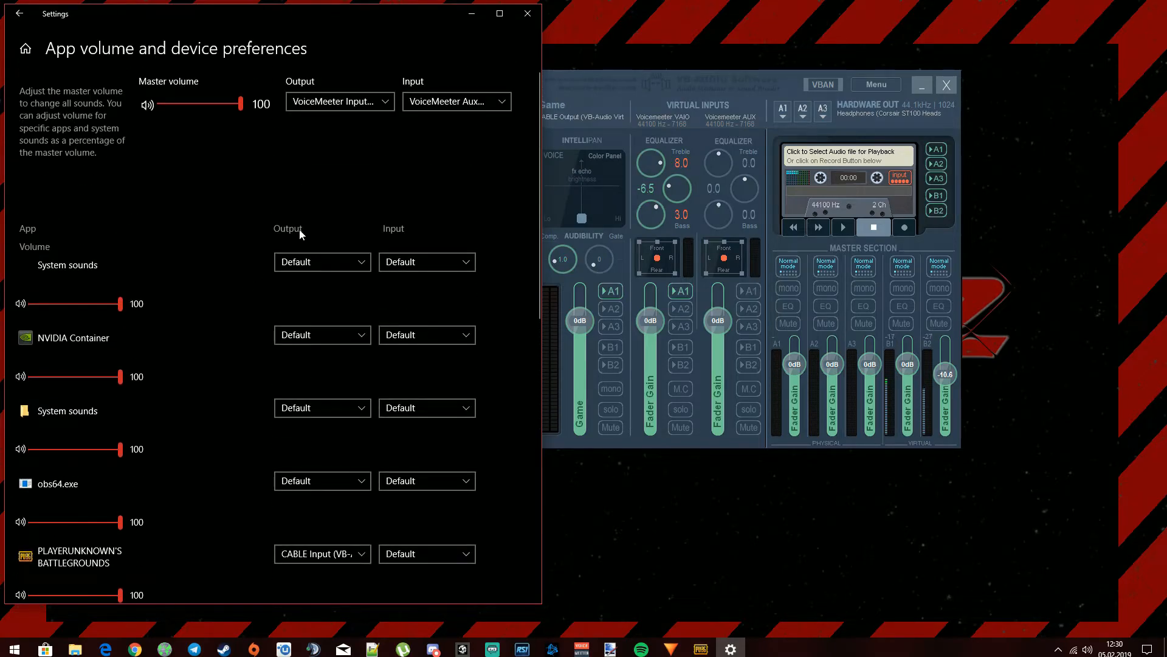
{"action": "scroll", "coordinate": [307, 255], "scroll_direction": "down", "scroll_amount": 5}
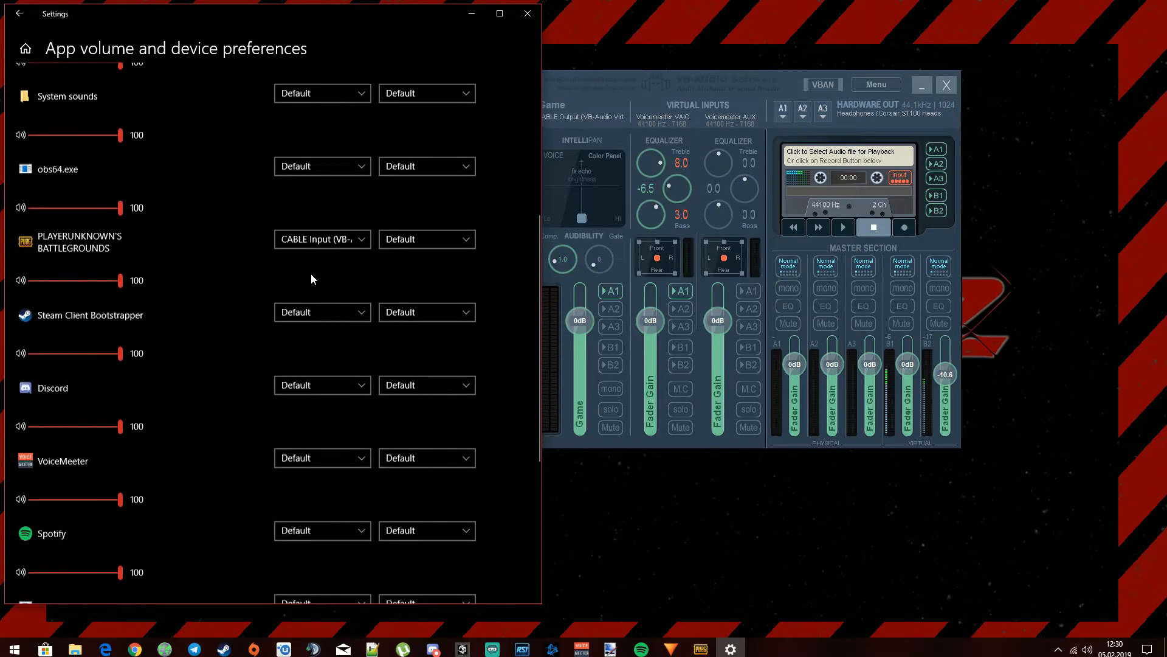
{"action": "left_click", "coordinate": [329, 232]}
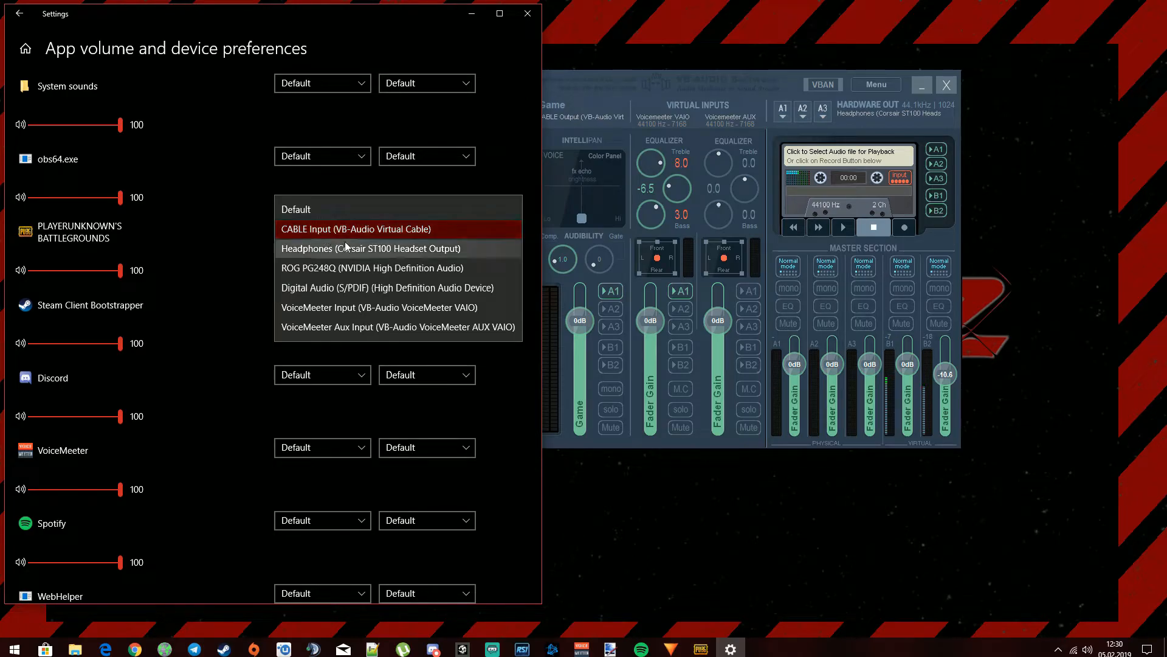
Move the Voicemeeter window clear of Settings and check the Game strip's selected input device
{"action": "left_click_drag", "start_coordinate": [613, 85], "coordinate": [714, 81]}
{"action": "left_click", "coordinate": [675, 114]}
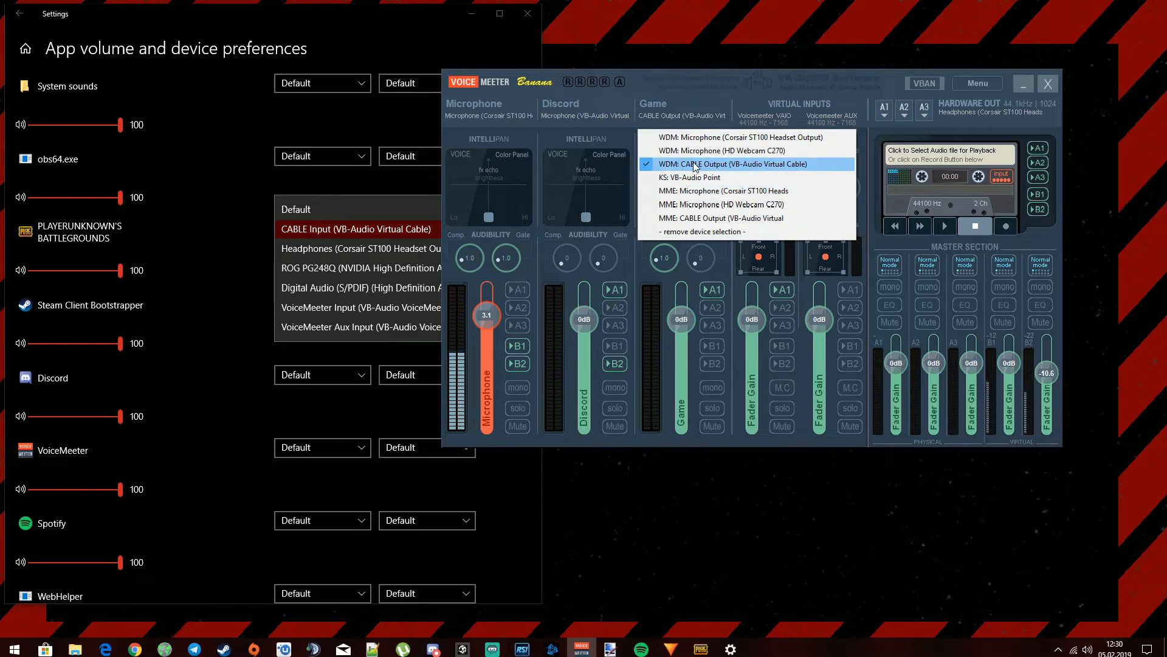
{"action": "left_click", "coordinate": [721, 78]}
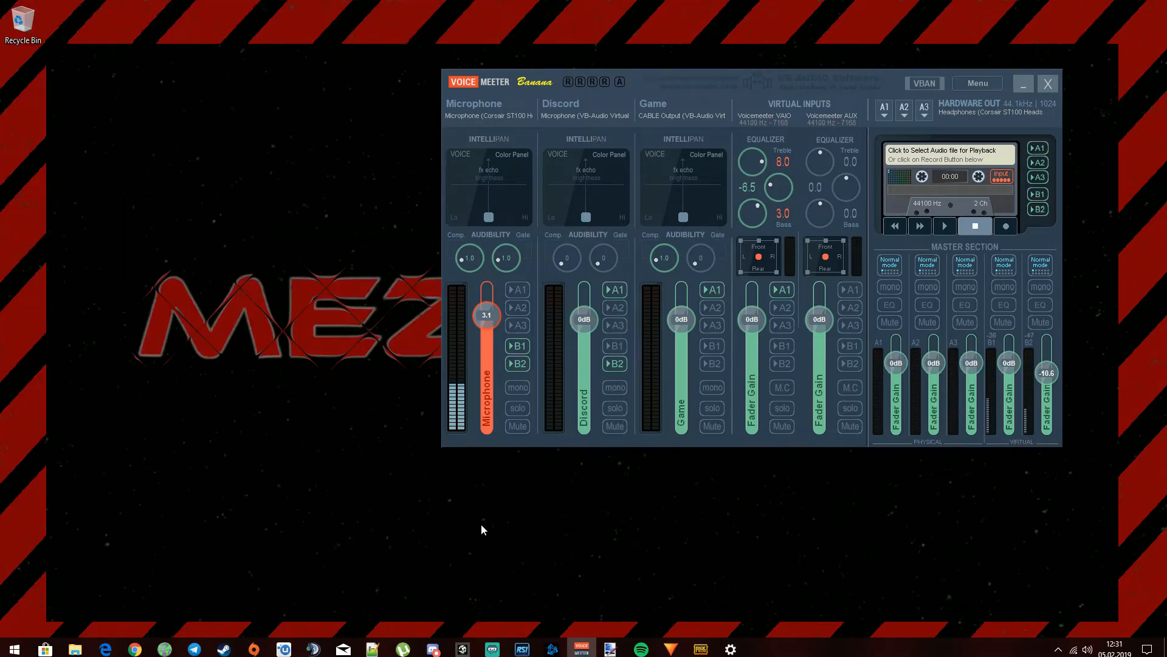
Switch to Discord, check its Voice & Video input and output devices, and bring Voicemeeter back to the front
{"action": "mouse_move", "coordinate": [433, 648]}
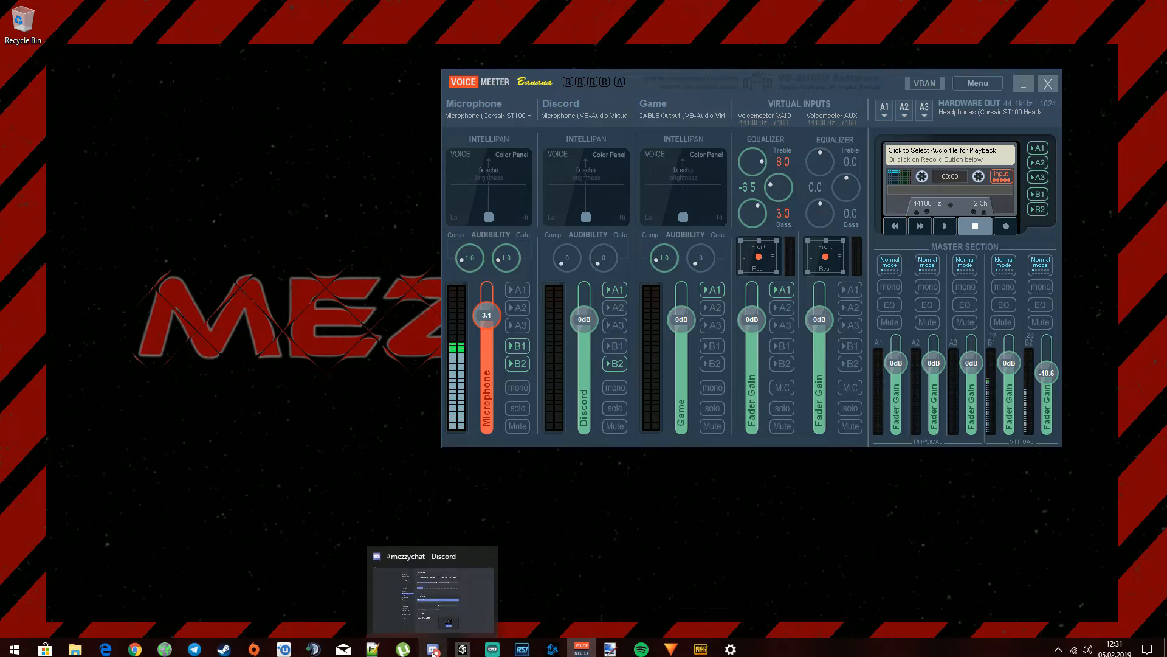
{"action": "left_click", "coordinate": [493, 604]}
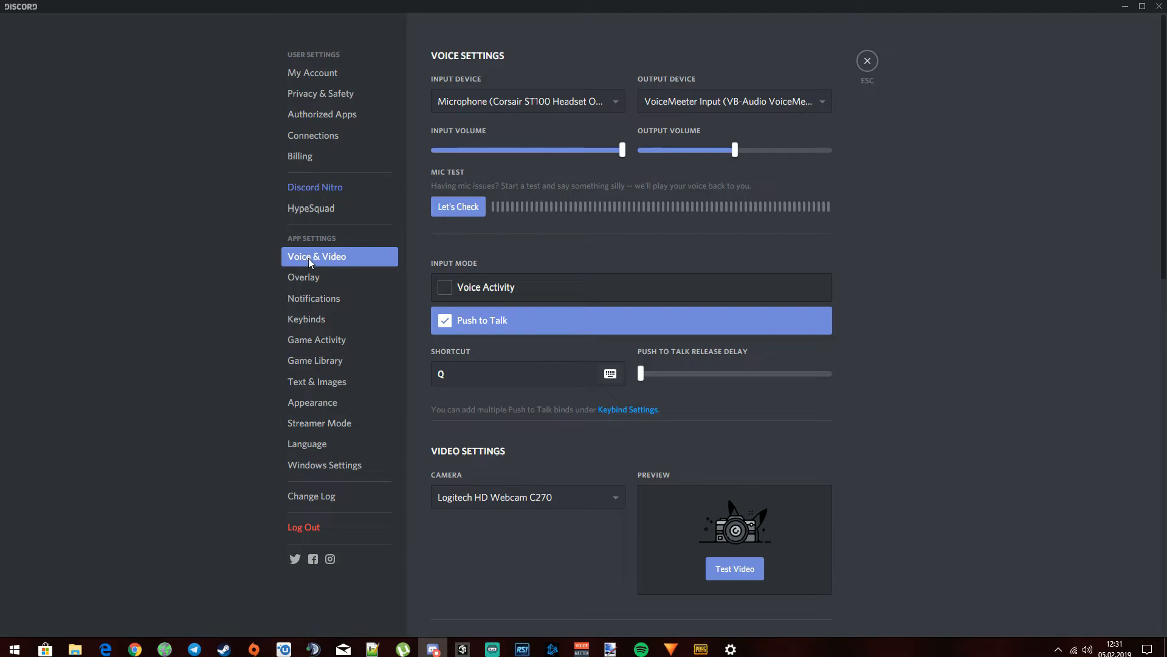
{"action": "left_click", "coordinate": [564, 101]}
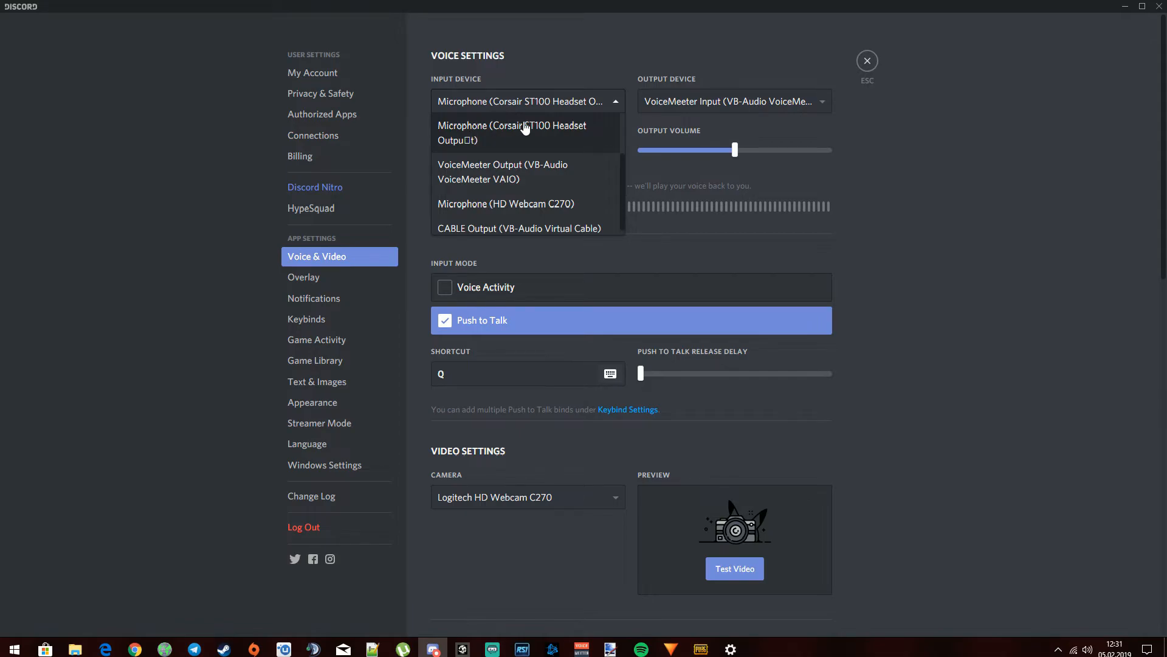
{"action": "left_click", "coordinate": [677, 43]}
{"action": "left_click", "coordinate": [703, 103]}
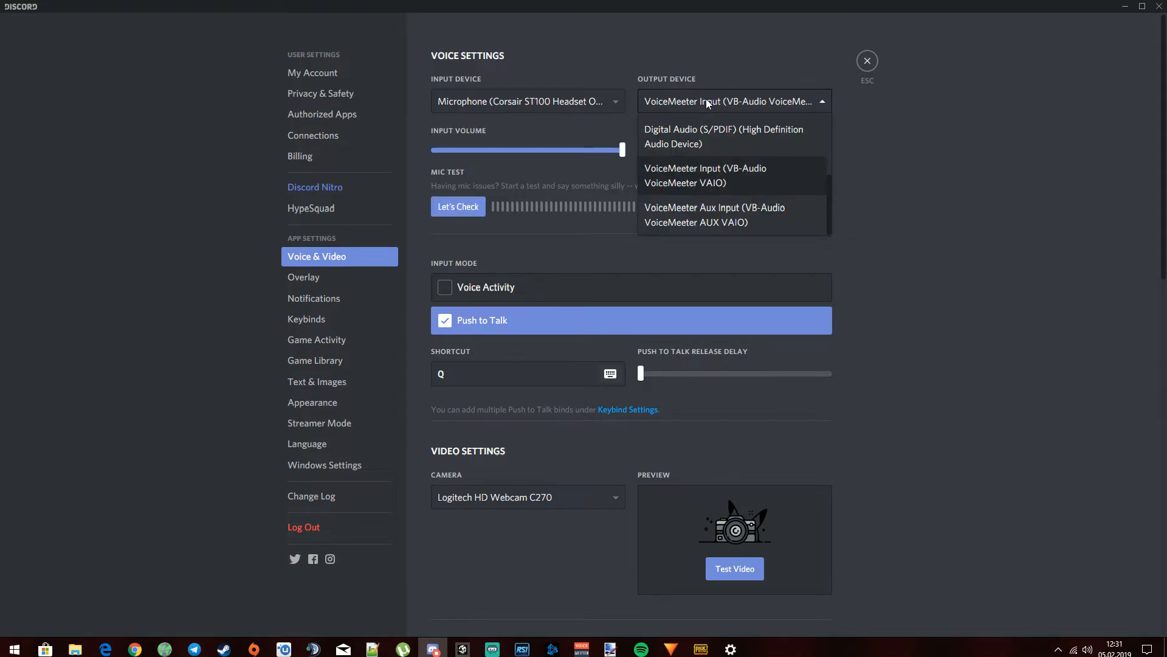
{"action": "left_click", "coordinate": [907, 196]}
{"action": "left_click", "coordinate": [584, 648]}
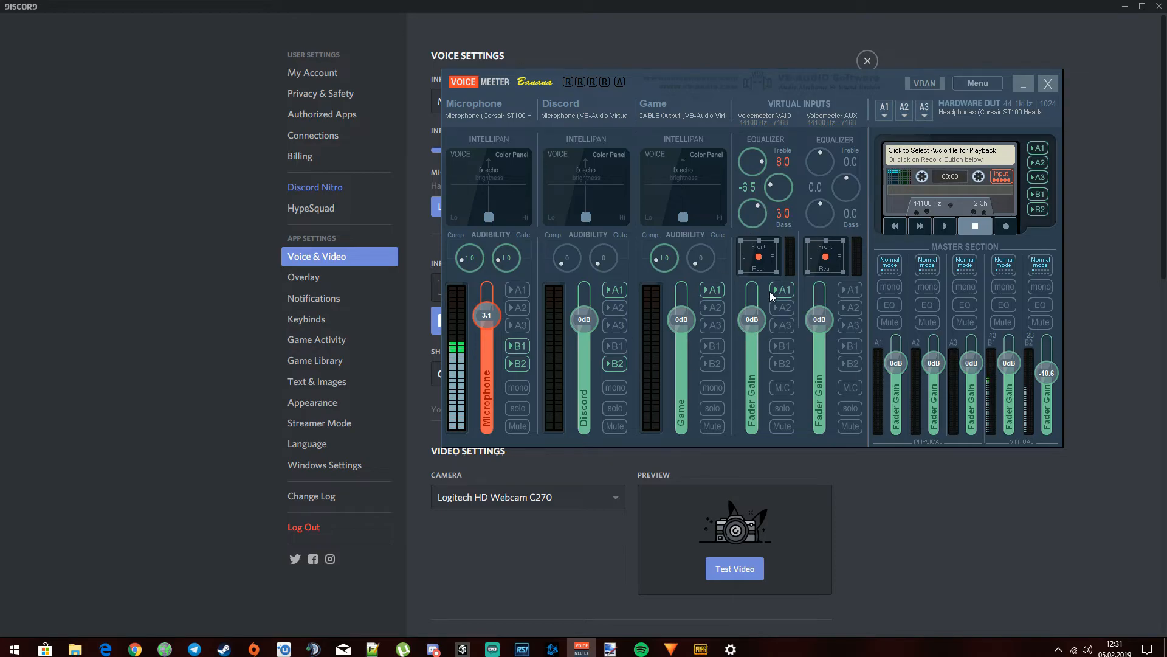
Switch to Streamlabs OBS and open its audio settings to check the desktop and Mic/Auxiliary devices
{"action": "left_click", "coordinate": [899, 8]}
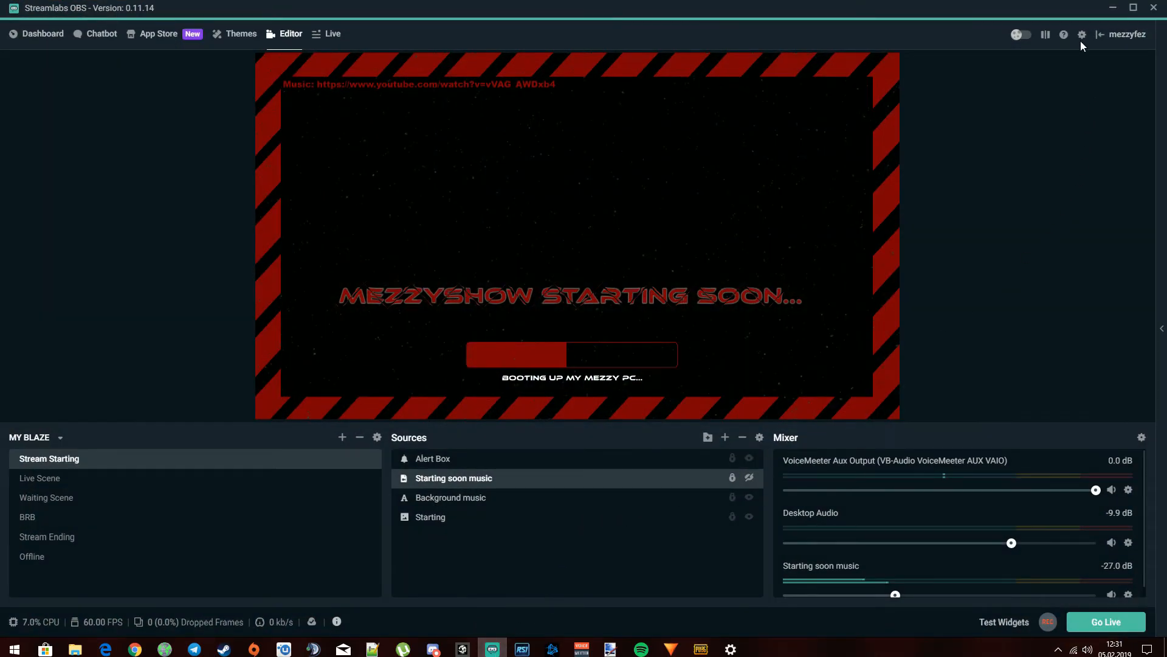
{"action": "left_click", "coordinate": [1082, 35]}
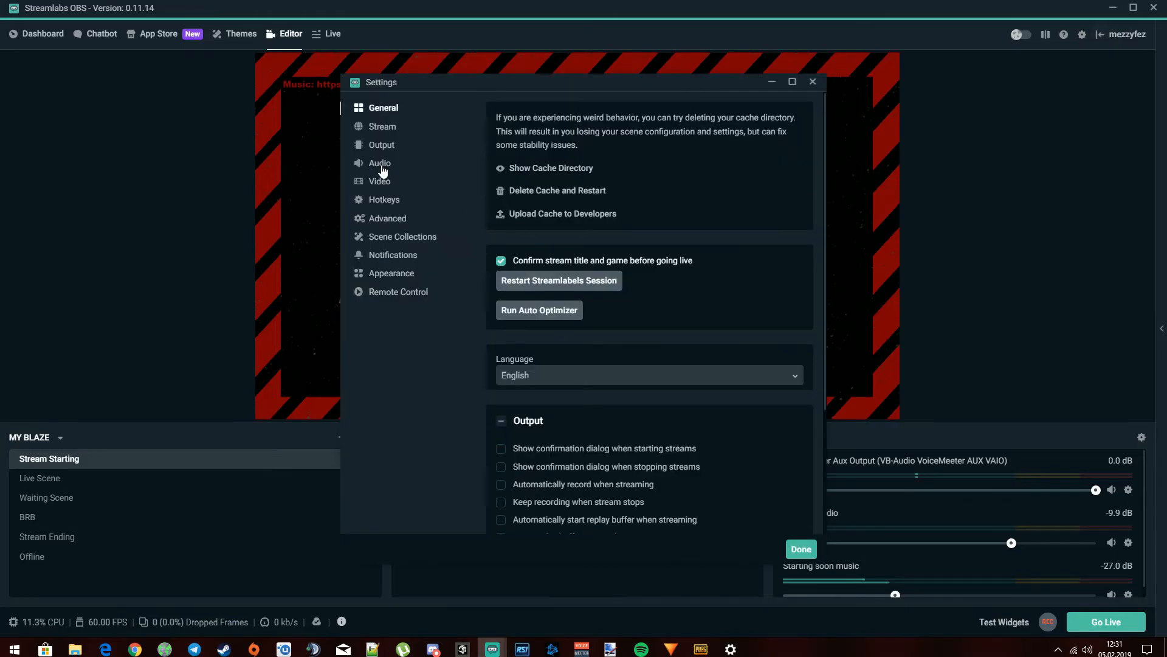
{"action": "left_click", "coordinate": [381, 164]}
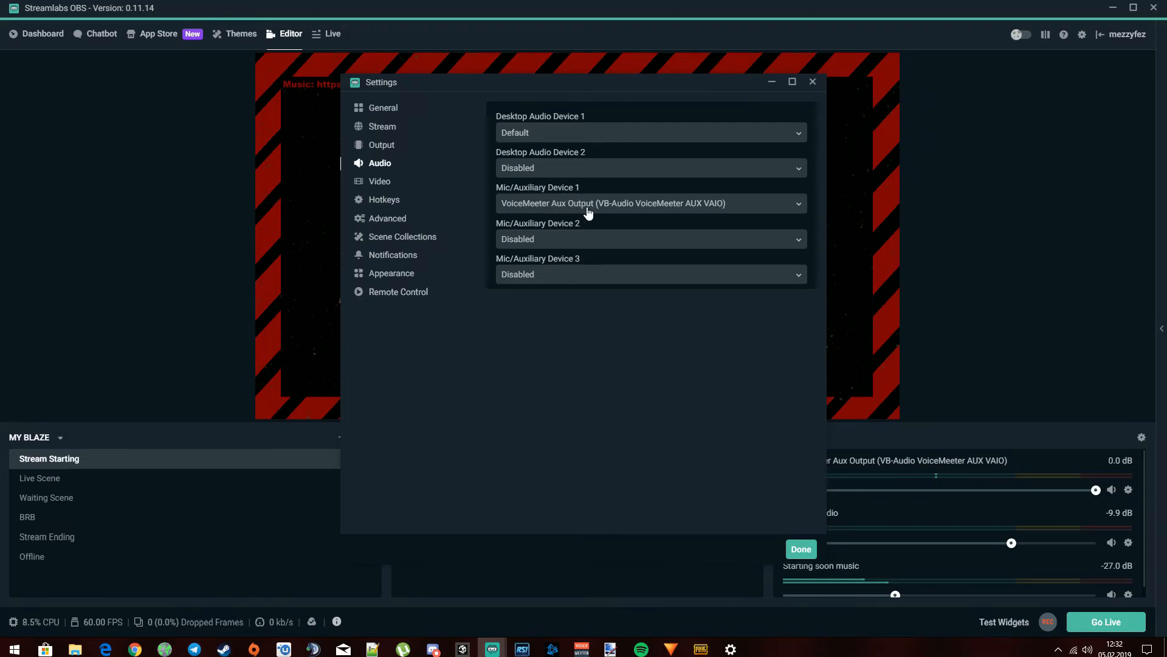
Bring up Voicemeeter to compare its routing with the Streamlabs OBS audio devices, and close the settings and minimize both apps
{"action": "left_click", "coordinate": [578, 650]}
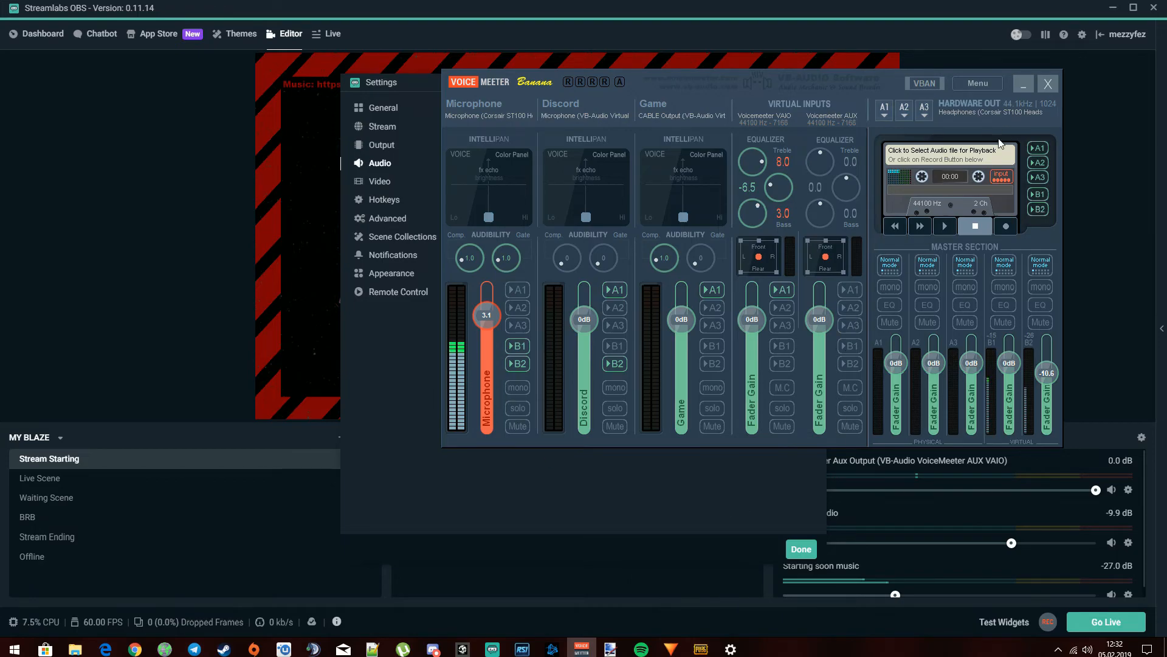
{"action": "left_click", "coordinate": [1024, 83]}
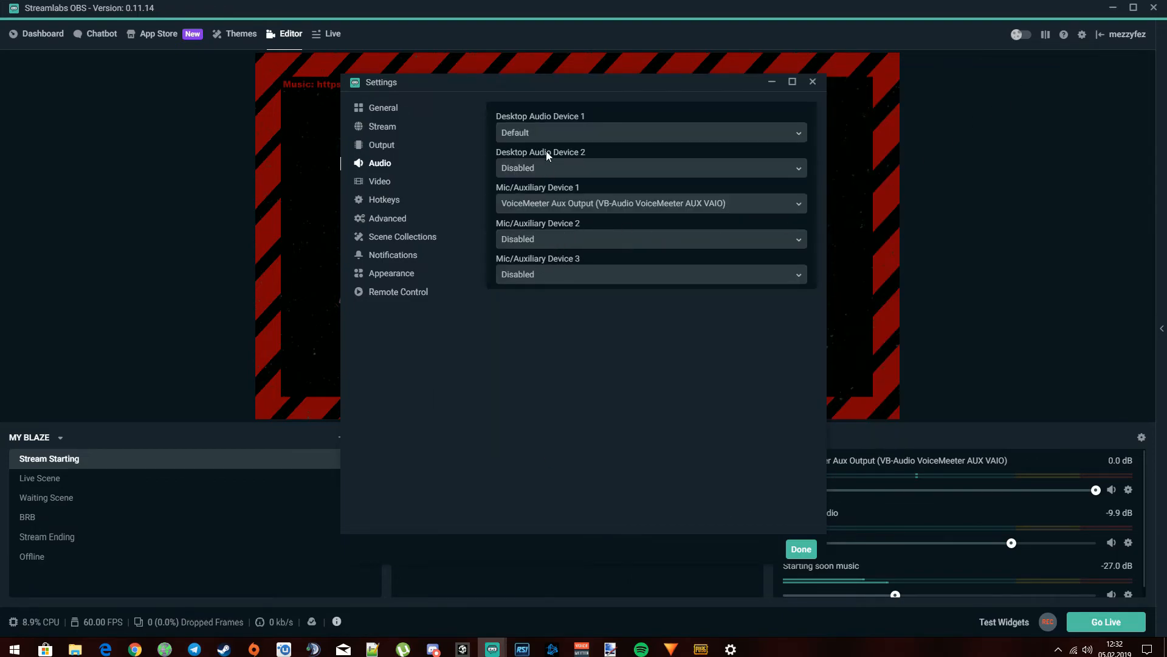
{"action": "left_click", "coordinate": [801, 549]}
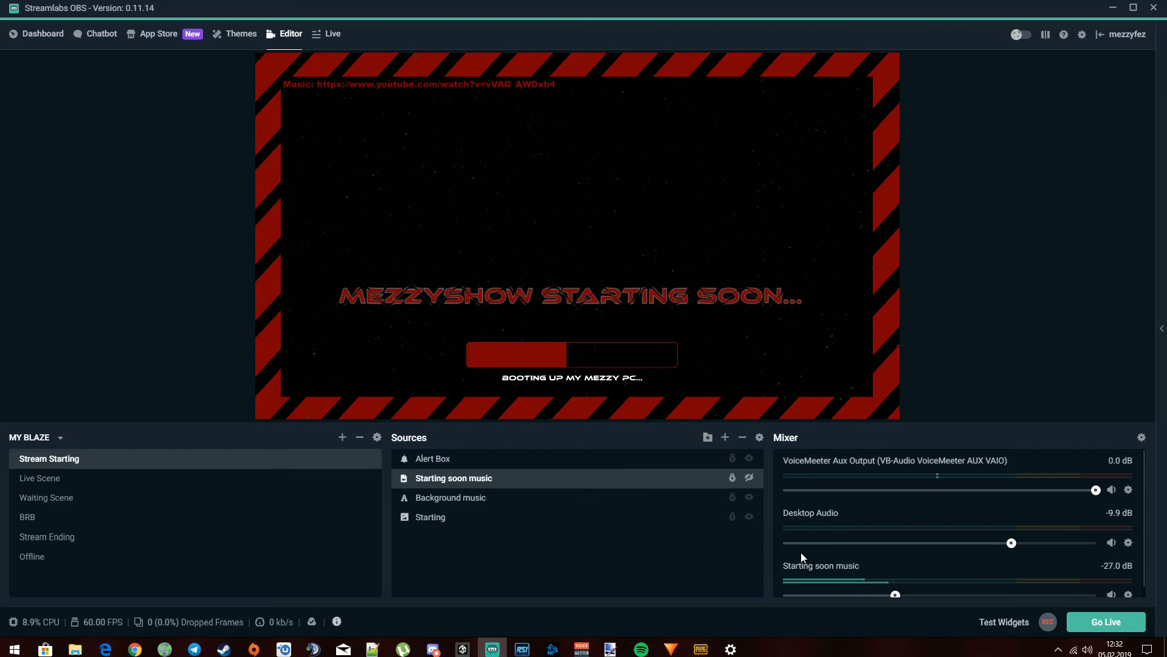
{"action": "left_click", "coordinate": [1113, 7]}
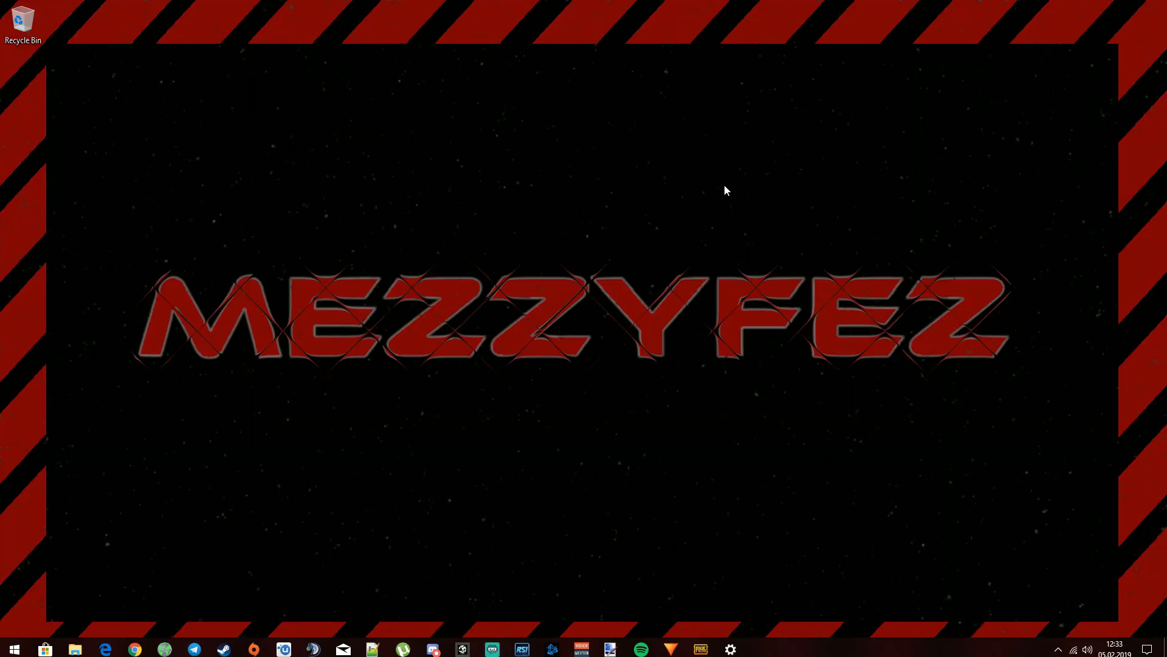